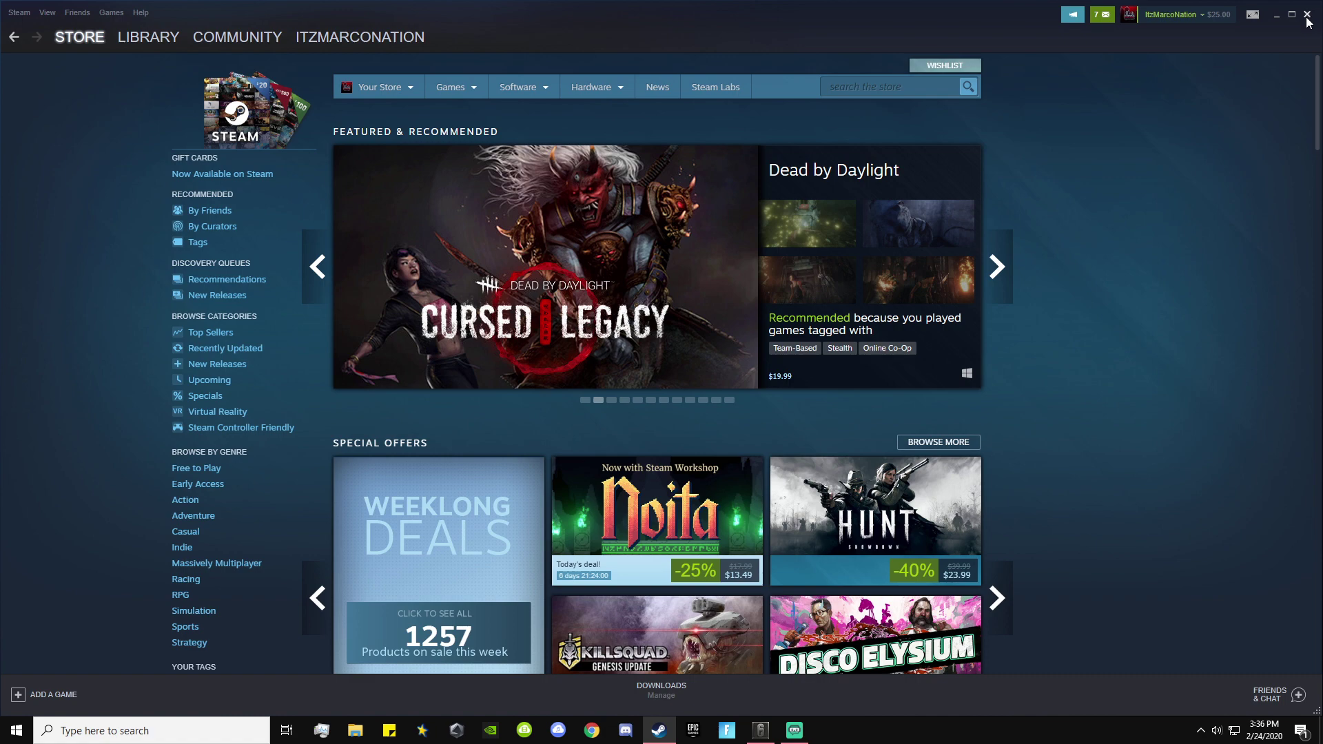
Close Steam and launch Discord through a Windows search for "discord"
click(1307, 16)
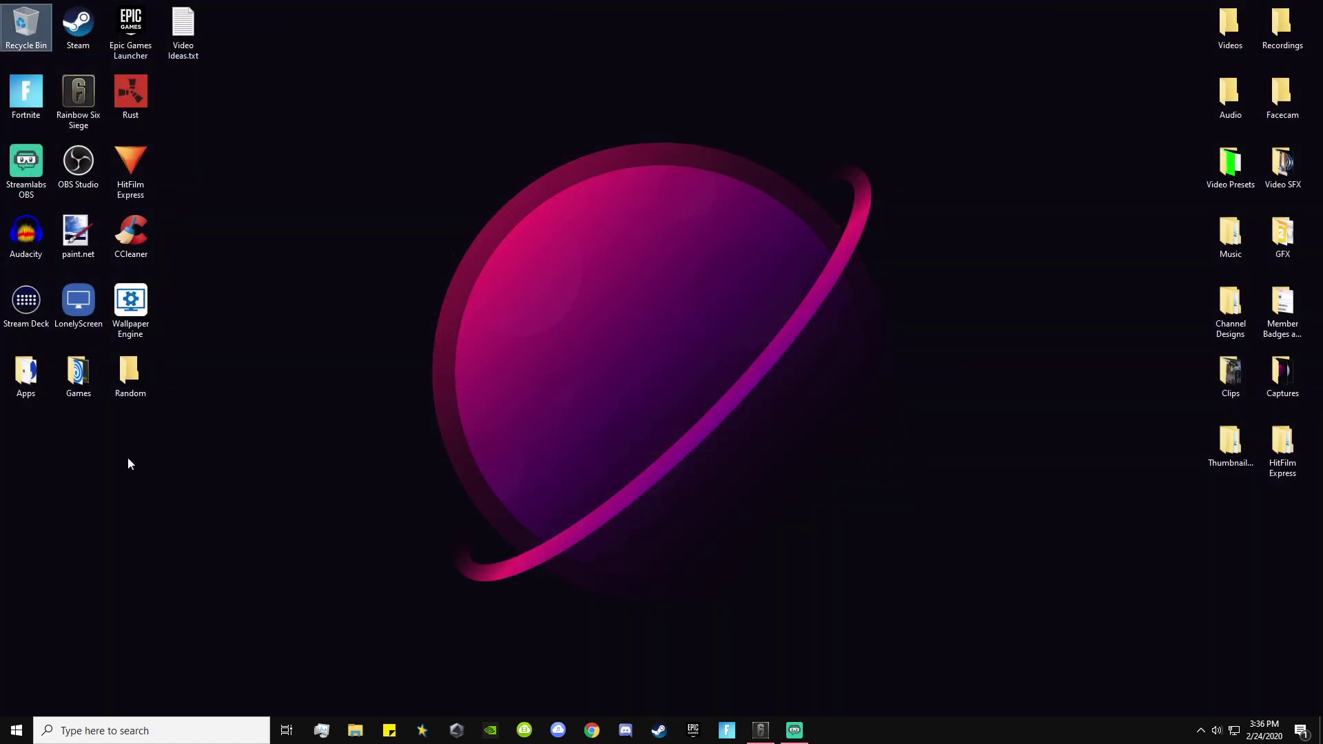
click(78, 731)
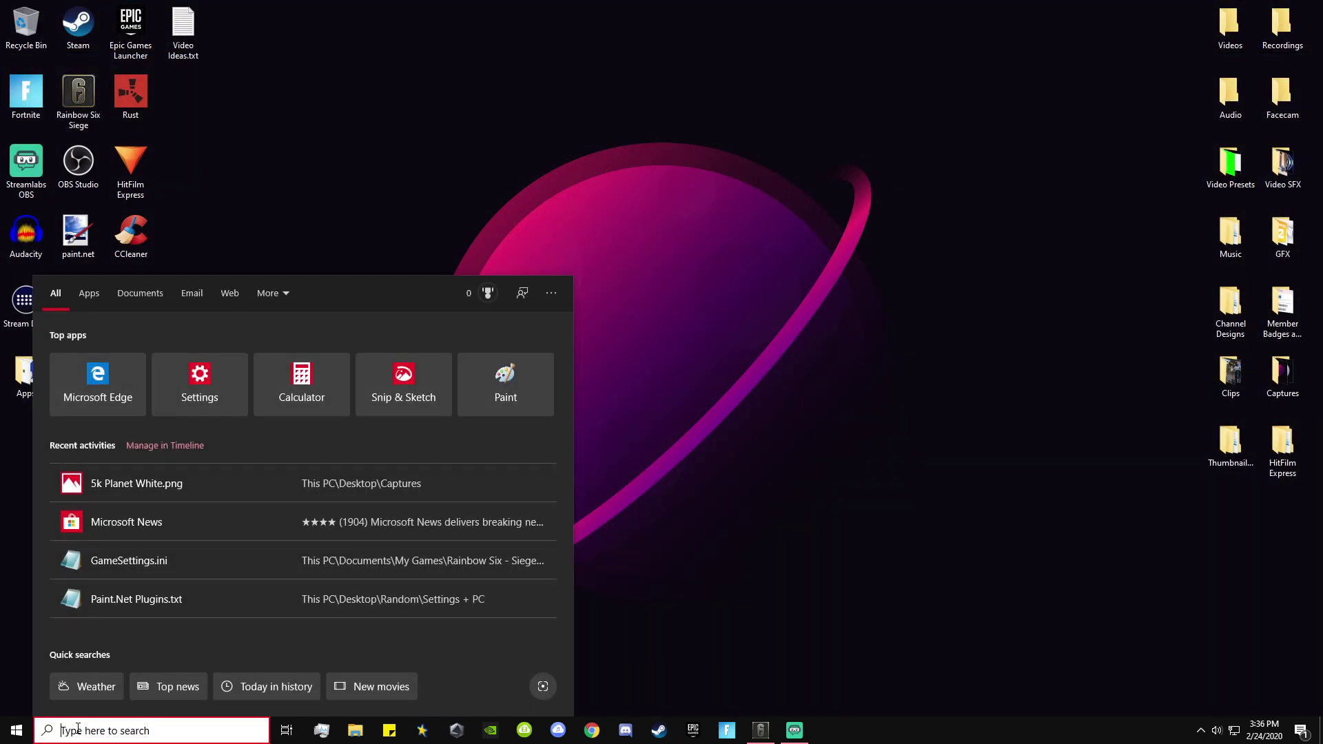
text(discord)
key(Return)
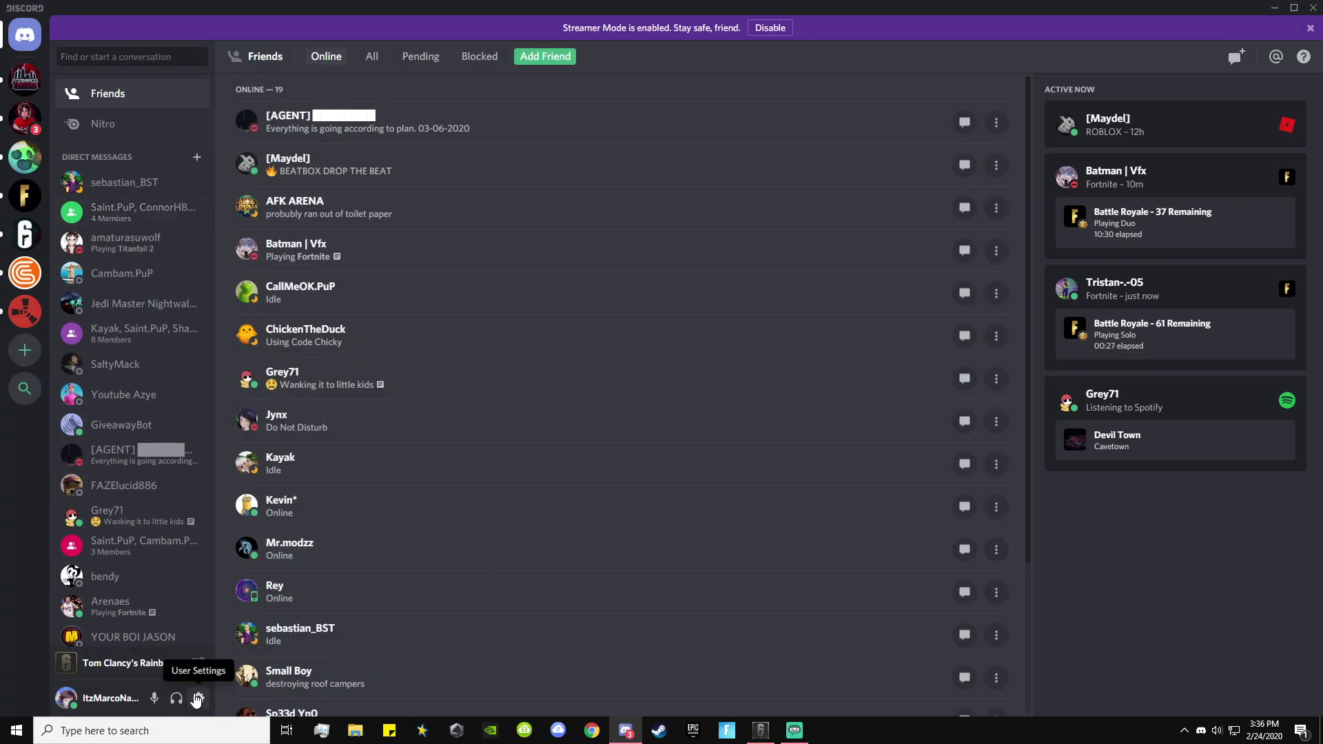
View the in-game overlay setting in Discord's user settings and close Discord
click(24, 80)
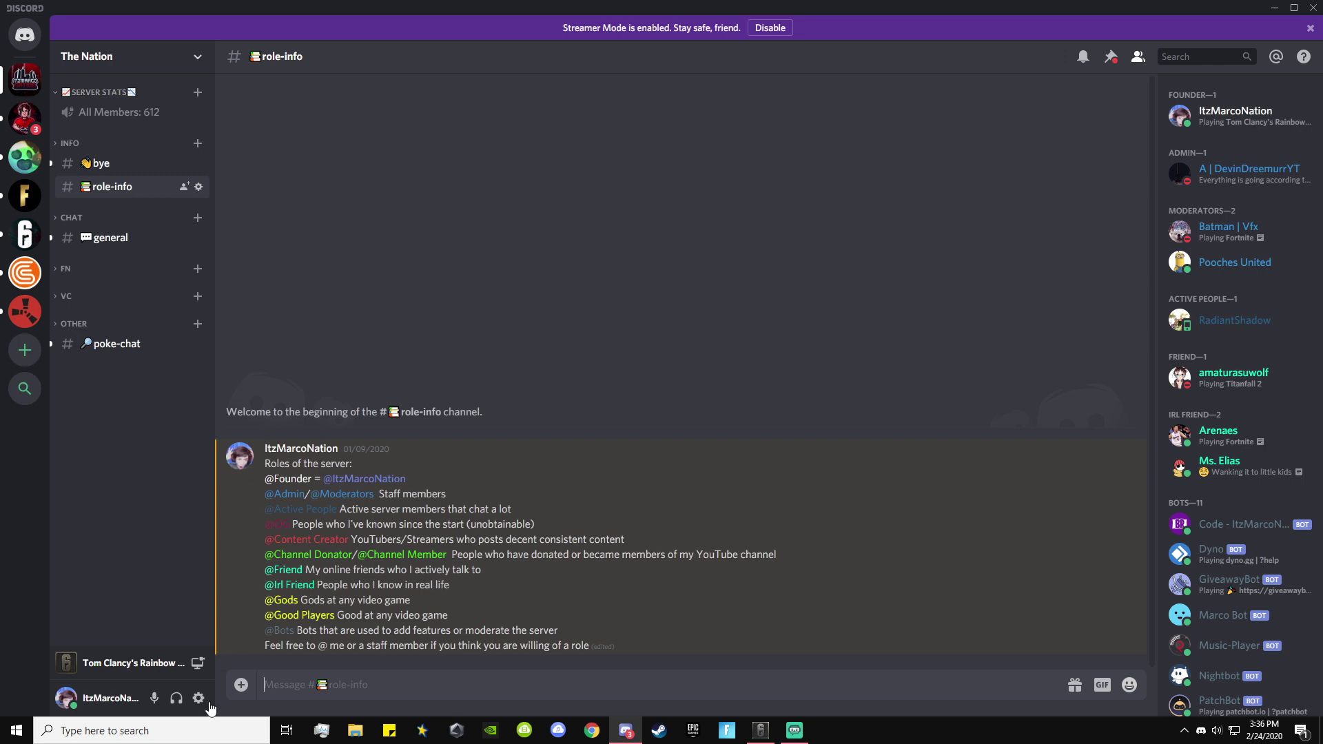
click(199, 698)
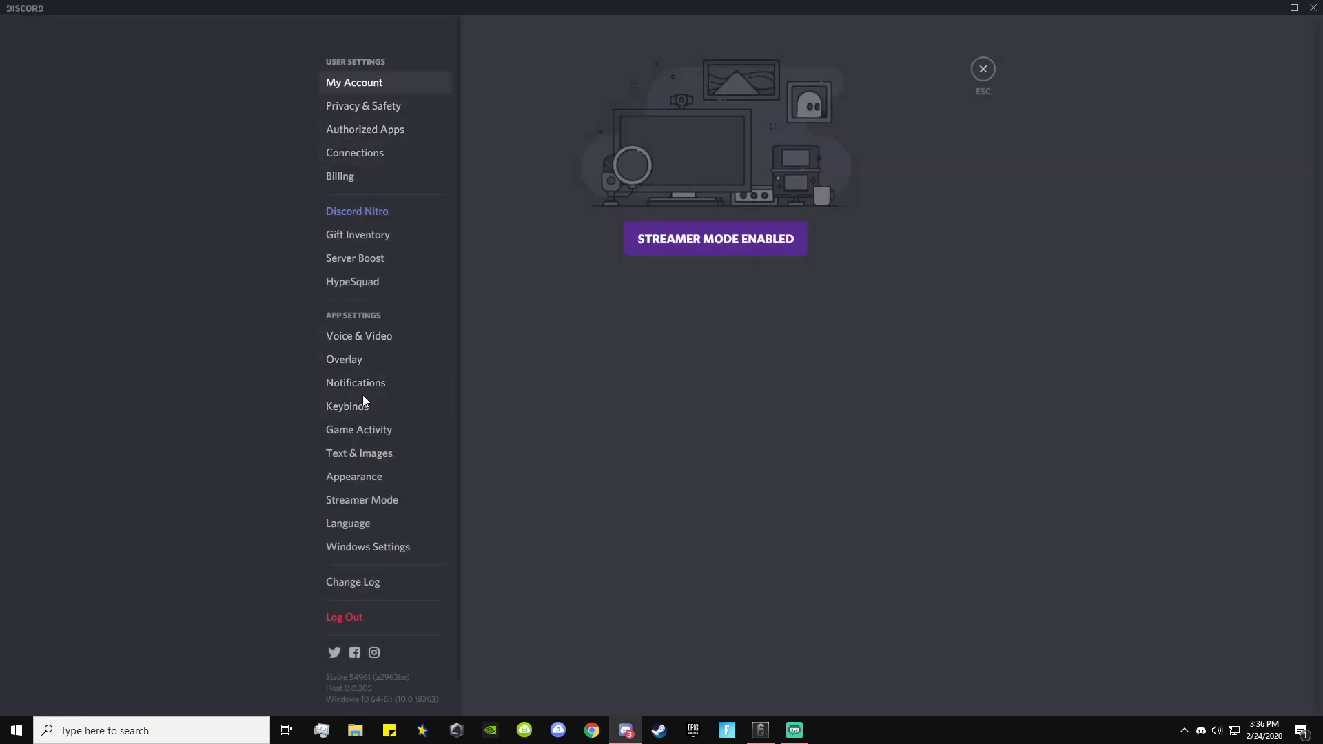
click(345, 359)
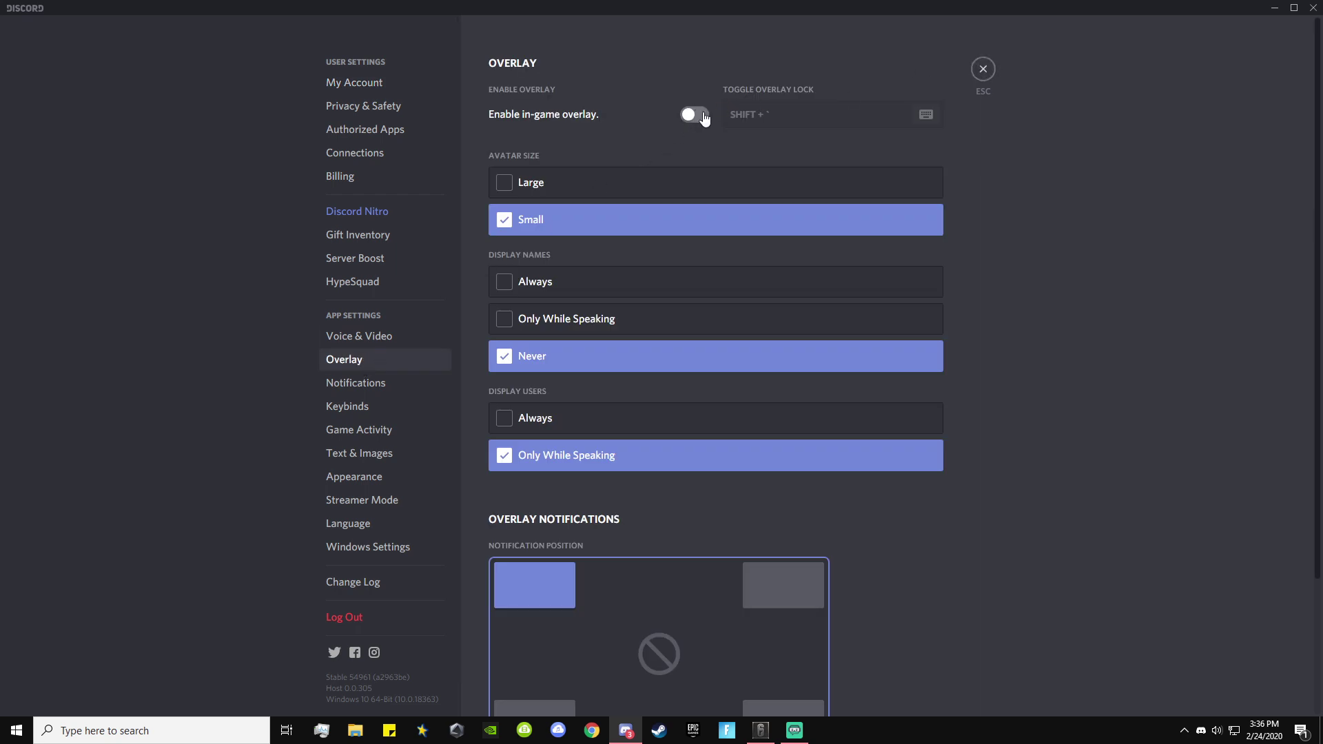
click(1313, 8)
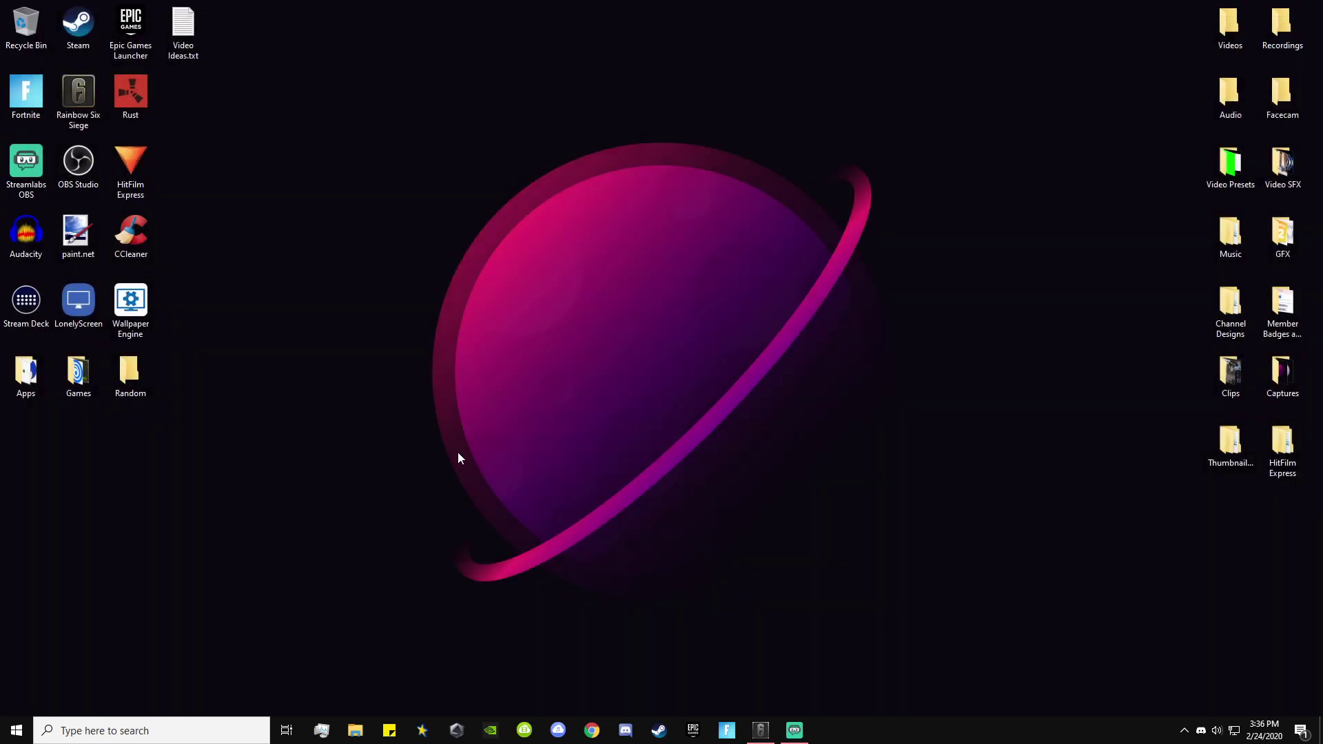
Open Windows Settings and view the Game bar page of the Gaming category
click(17, 731)
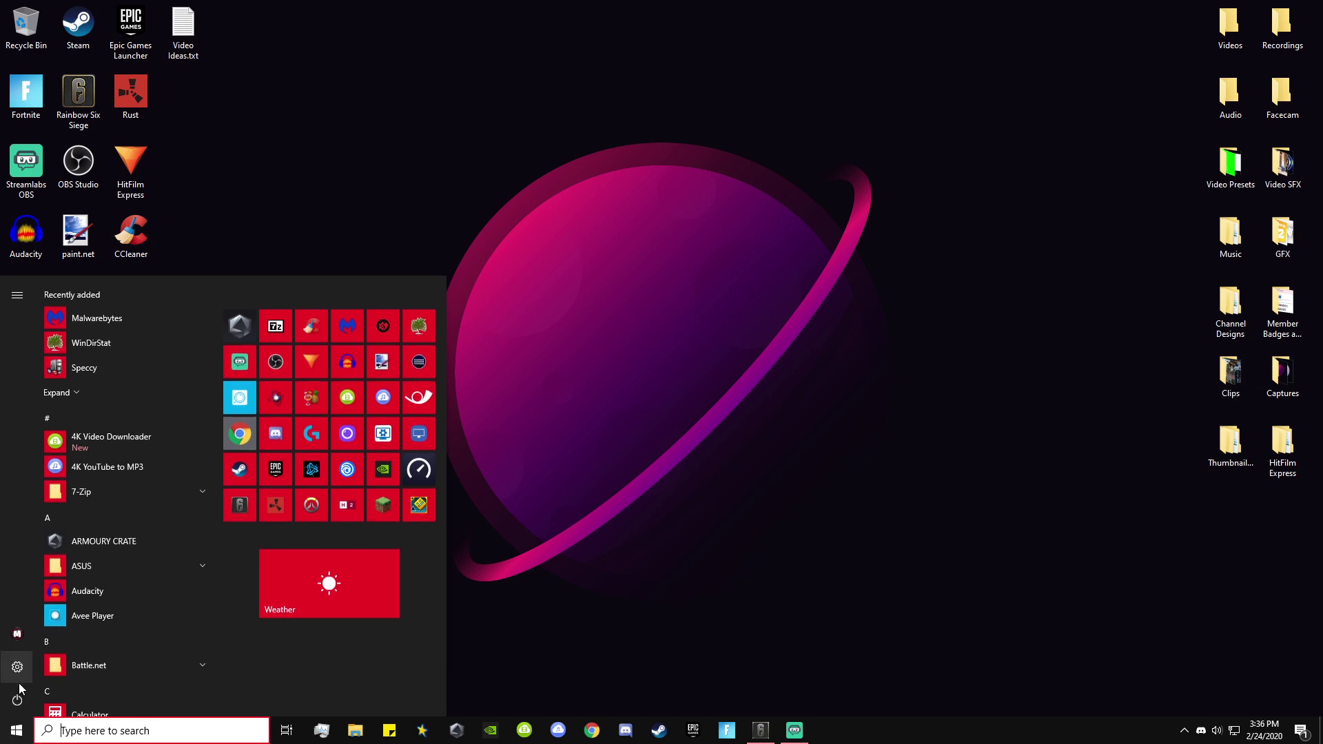
mouse_move(18, 666)
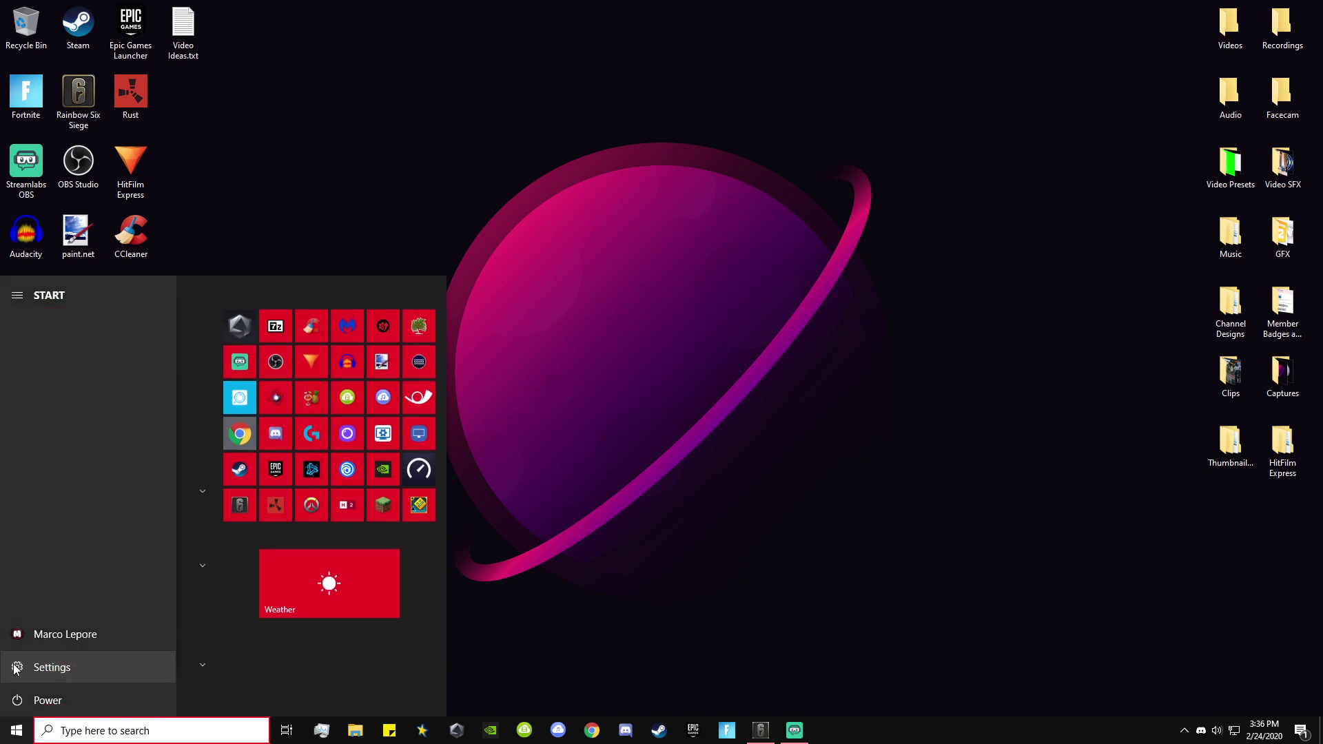
click(16, 669)
click(15, 732)
click(15, 735)
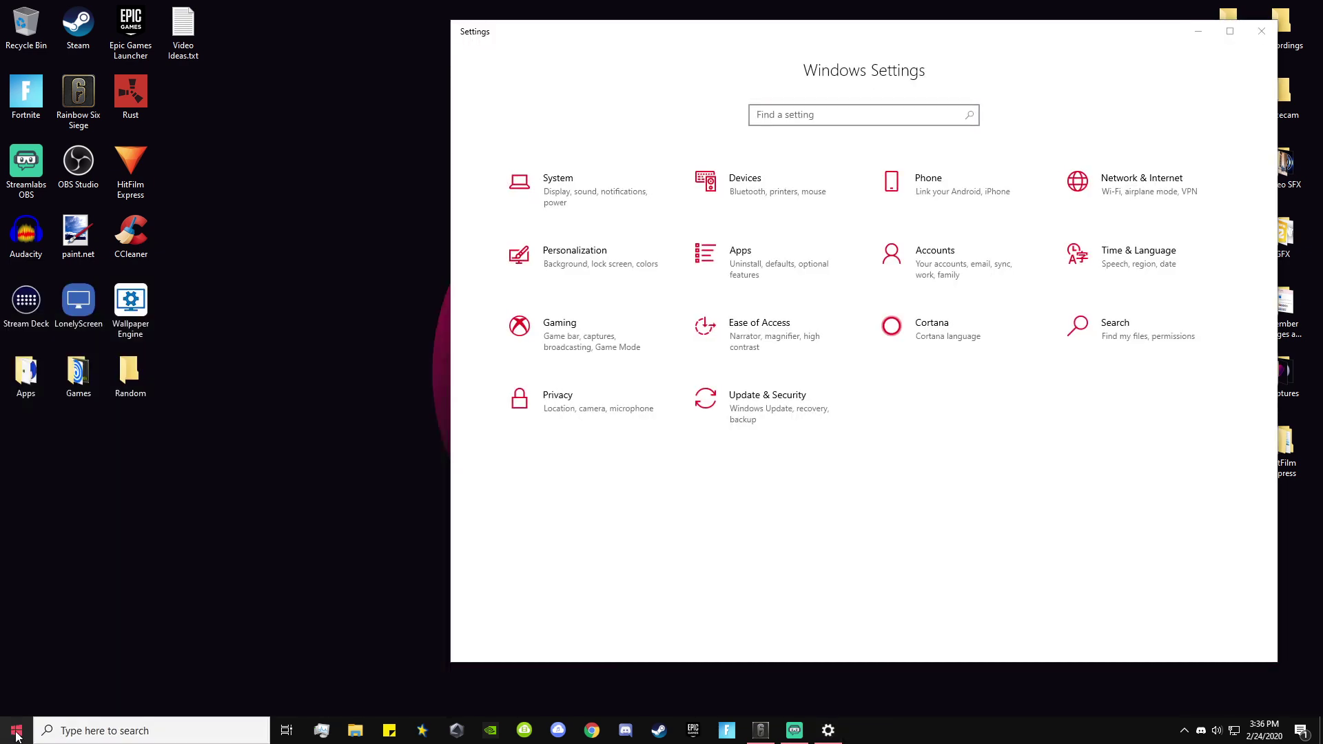
click(609, 338)
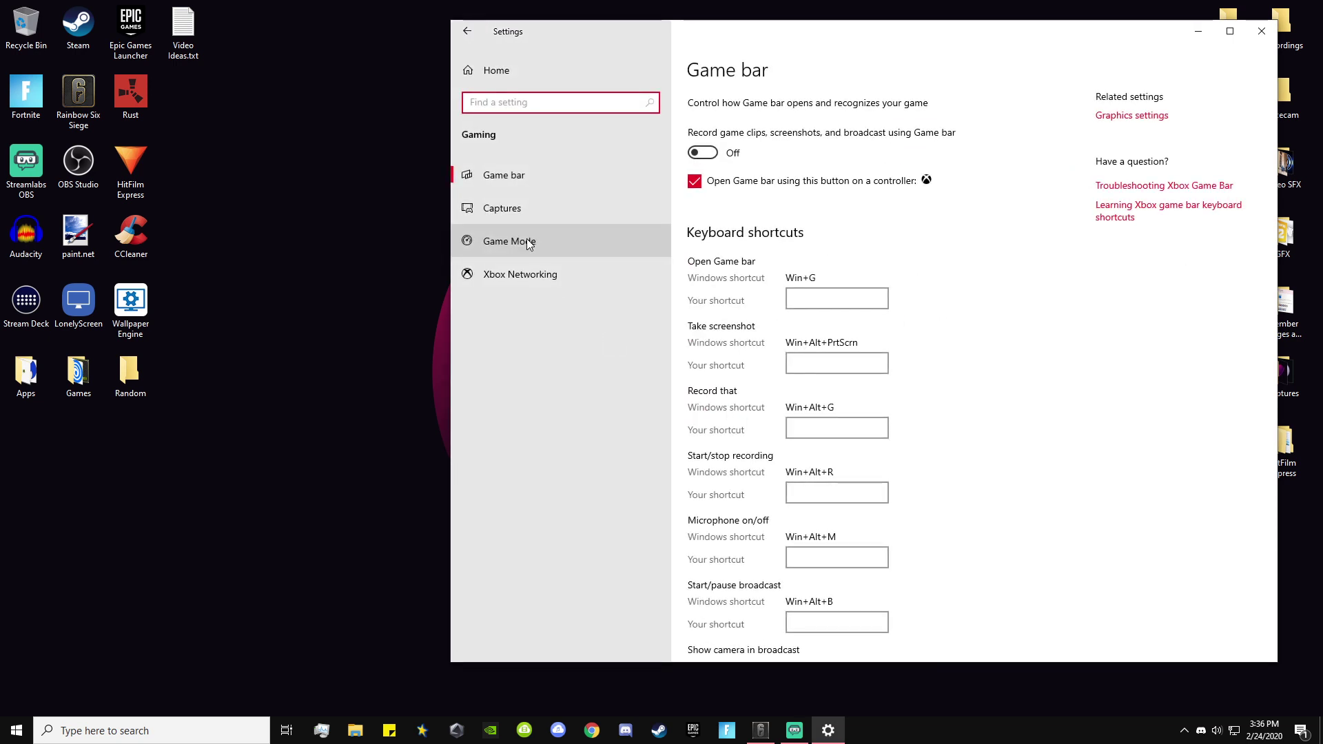
click(518, 164)
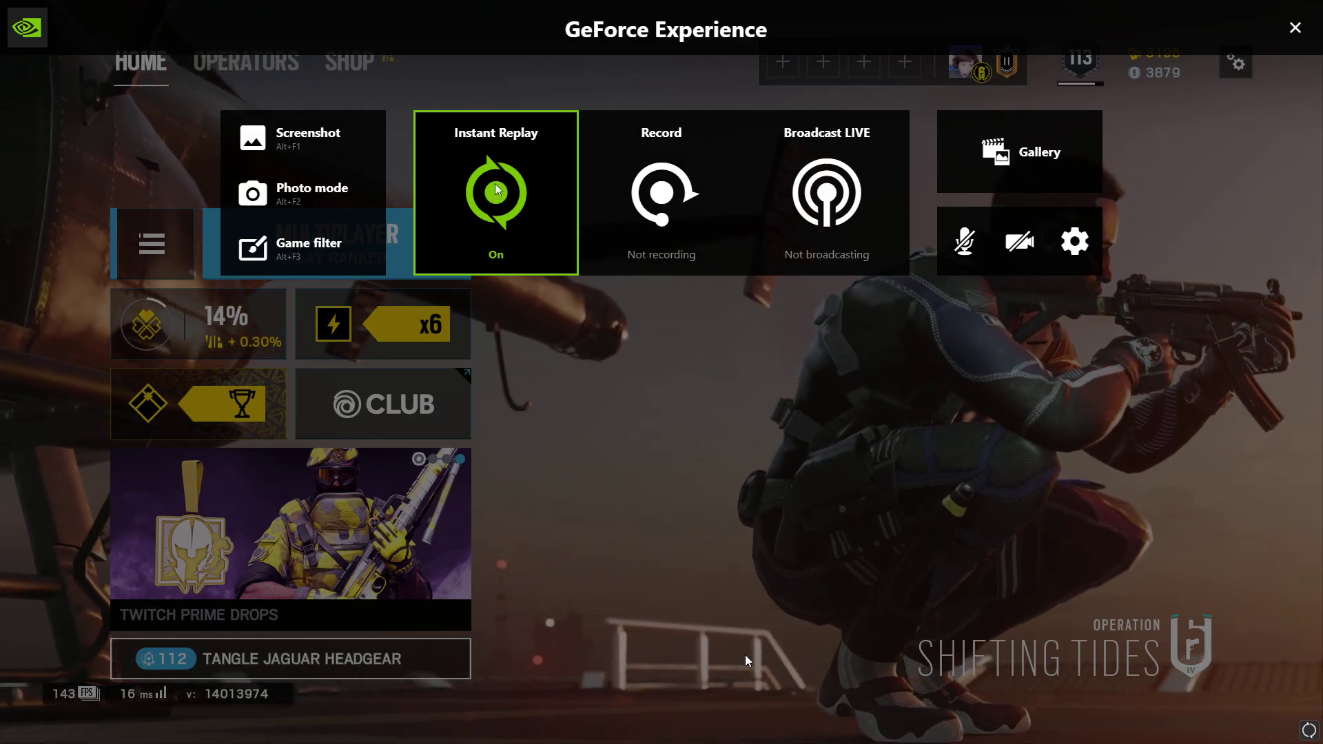
Open the Instant Replay options in the GeForce Experience overlay and close the overlay
click(497, 190)
key(alt+z)
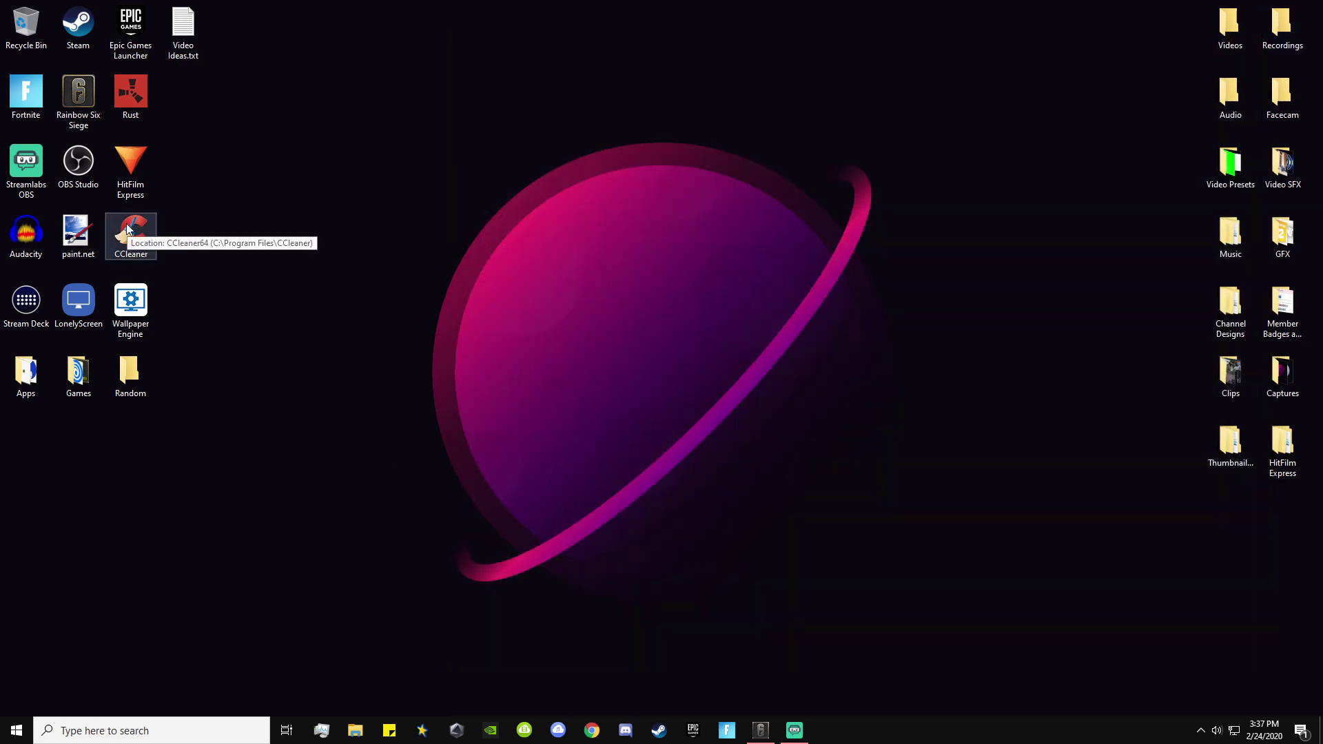
Launch CCleaner, review the Custom Clean options for Windows, and close the program
click(136, 731)
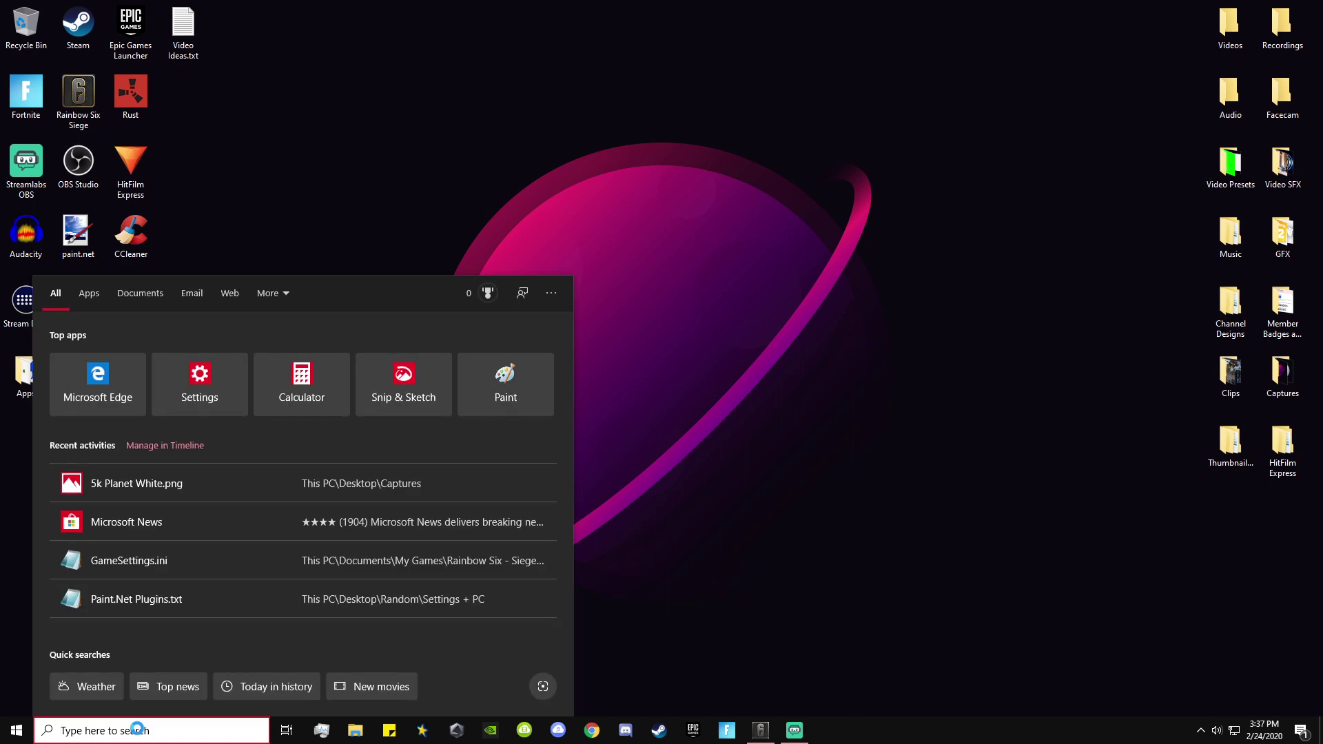
key(super)
click(159, 222)
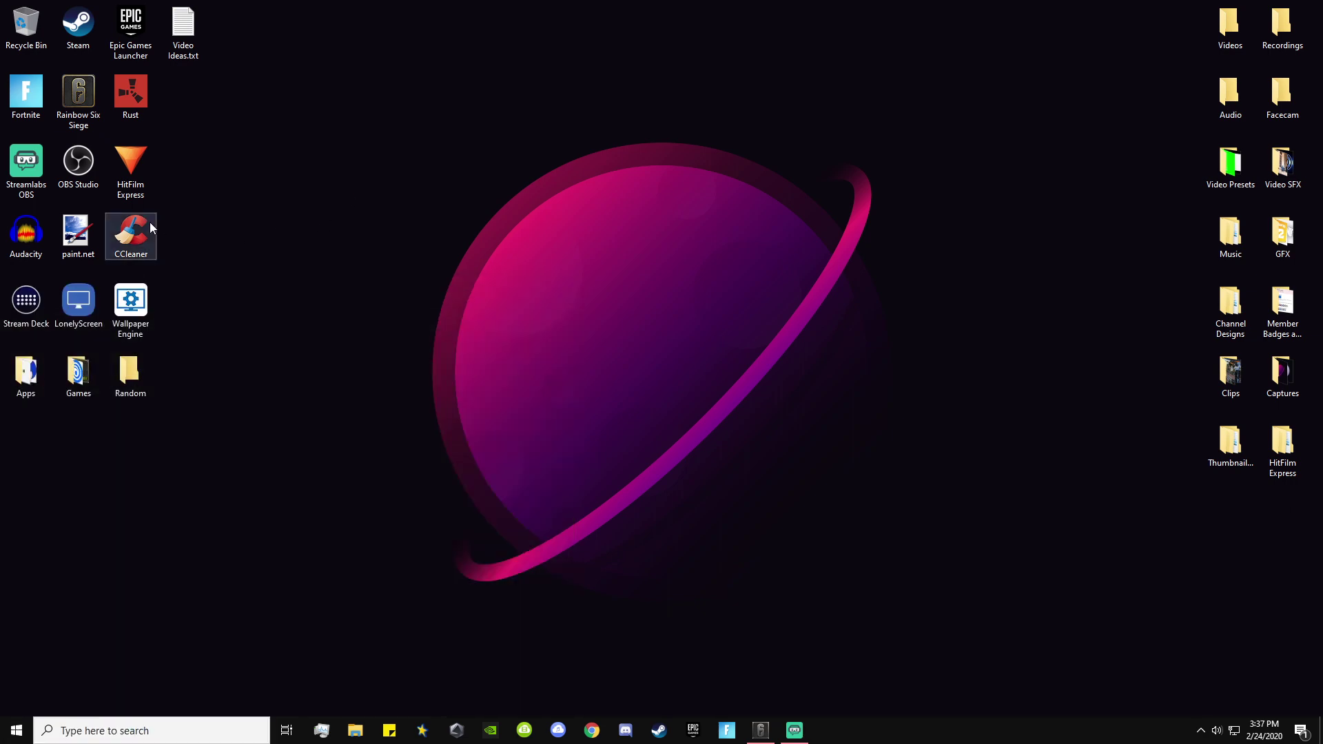
double_click(130, 231)
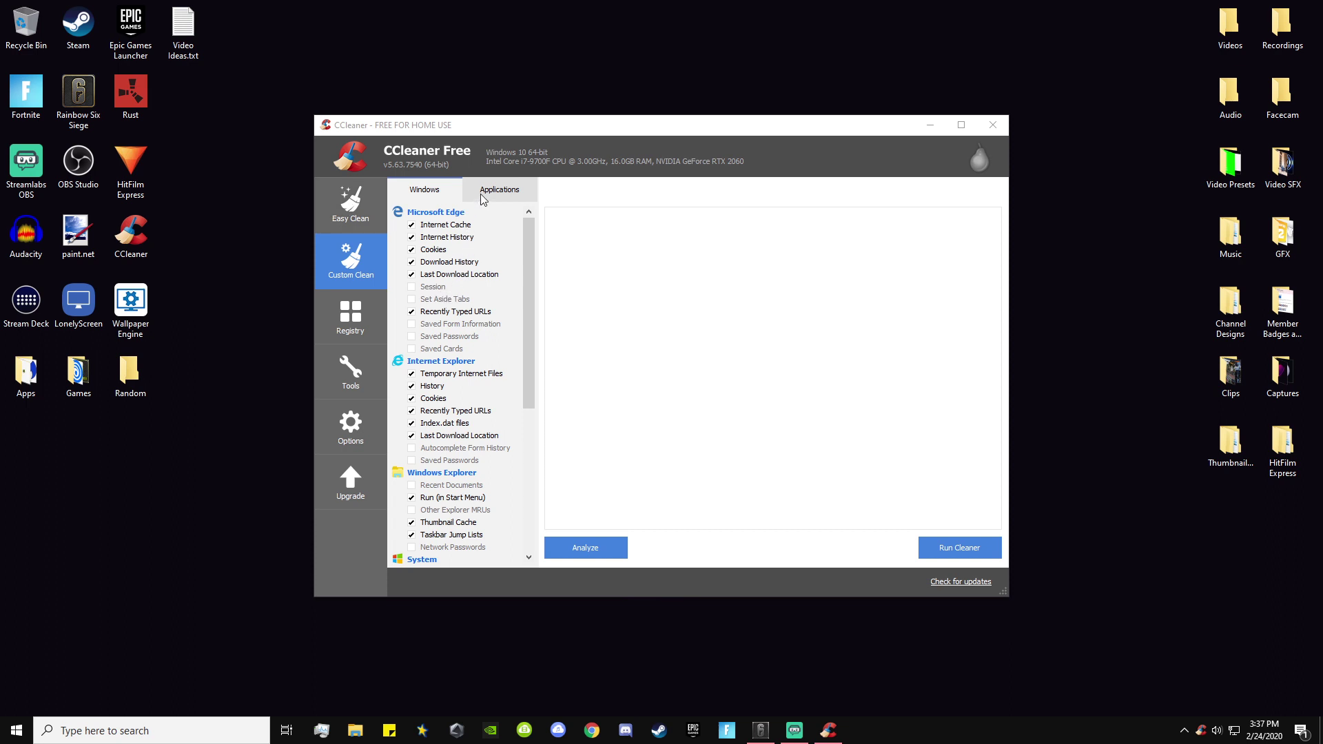
scroll(442, 339, down, 4)
scroll(455, 524, down, 2)
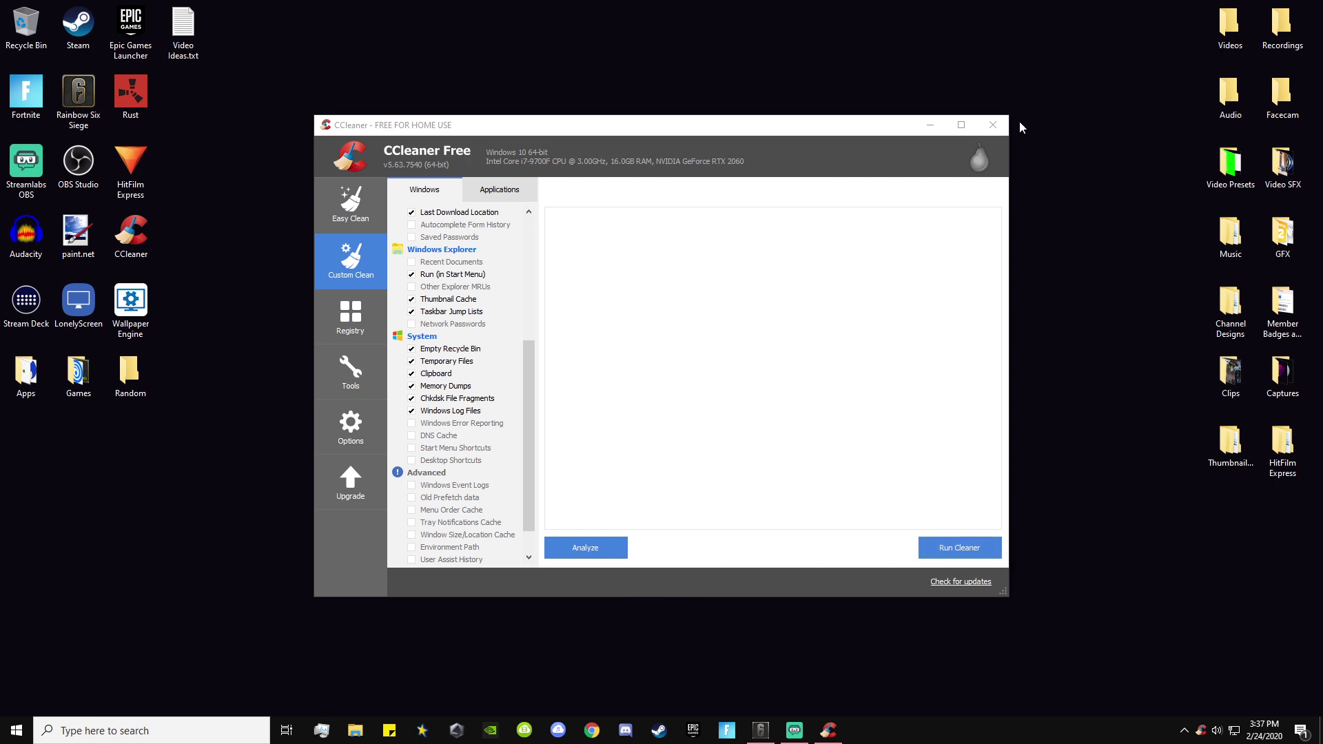
click(992, 126)
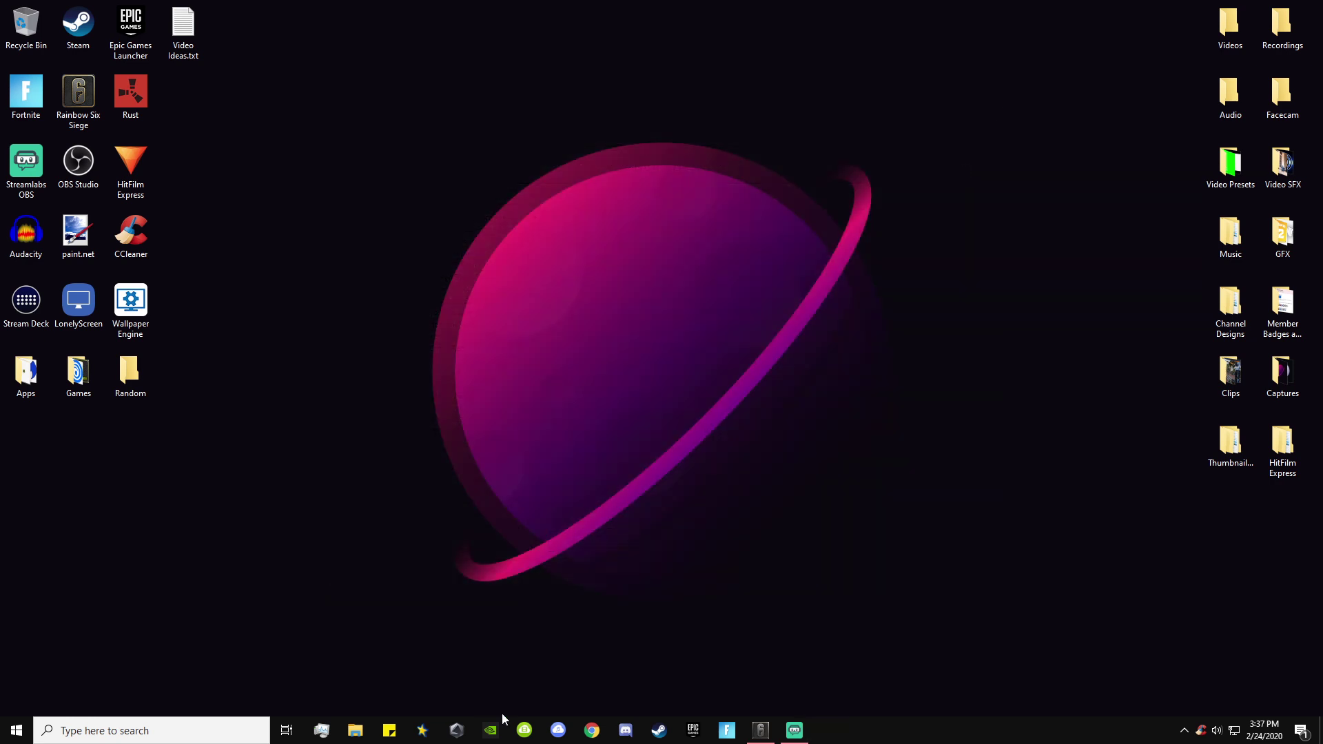
In Chrome, search Google for "cccleaner", find the CCleaner Free download on ccleaner.com, and close the browser
click(592, 731)
text(cc)
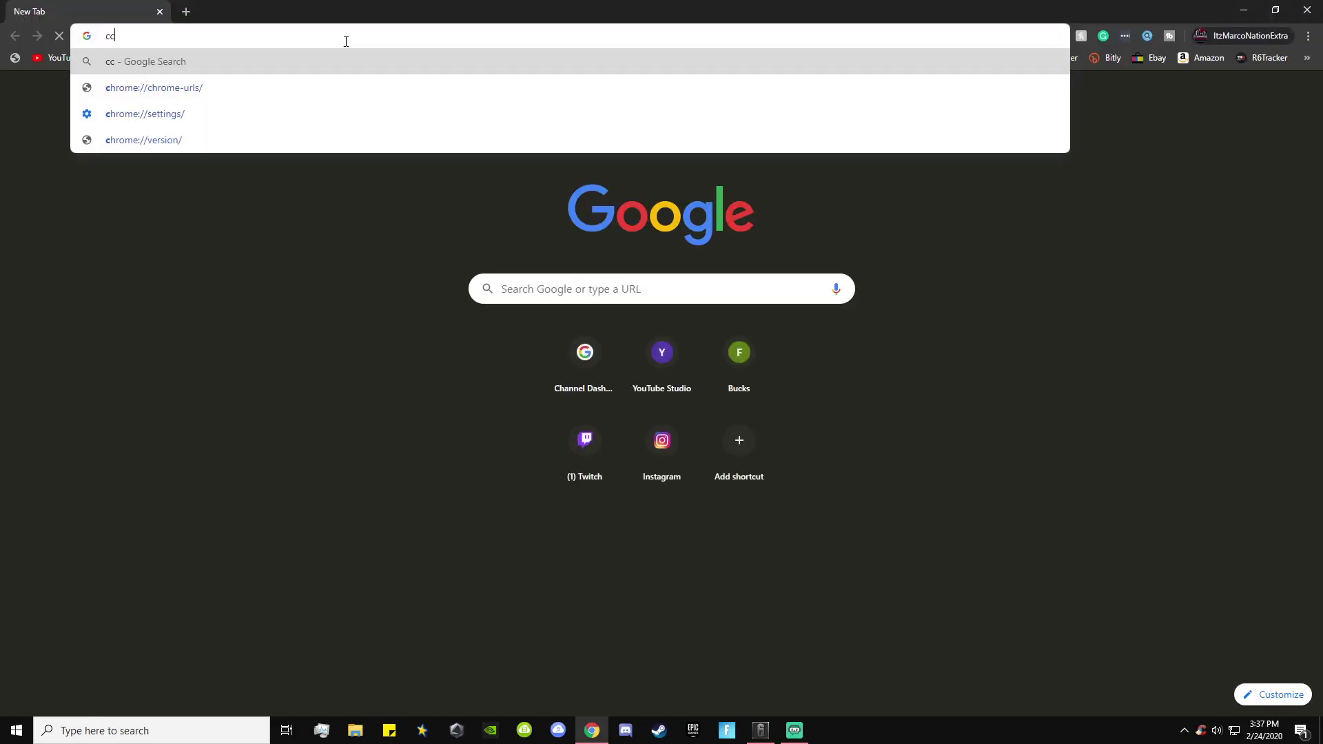
text(cleaner)
key(Return)
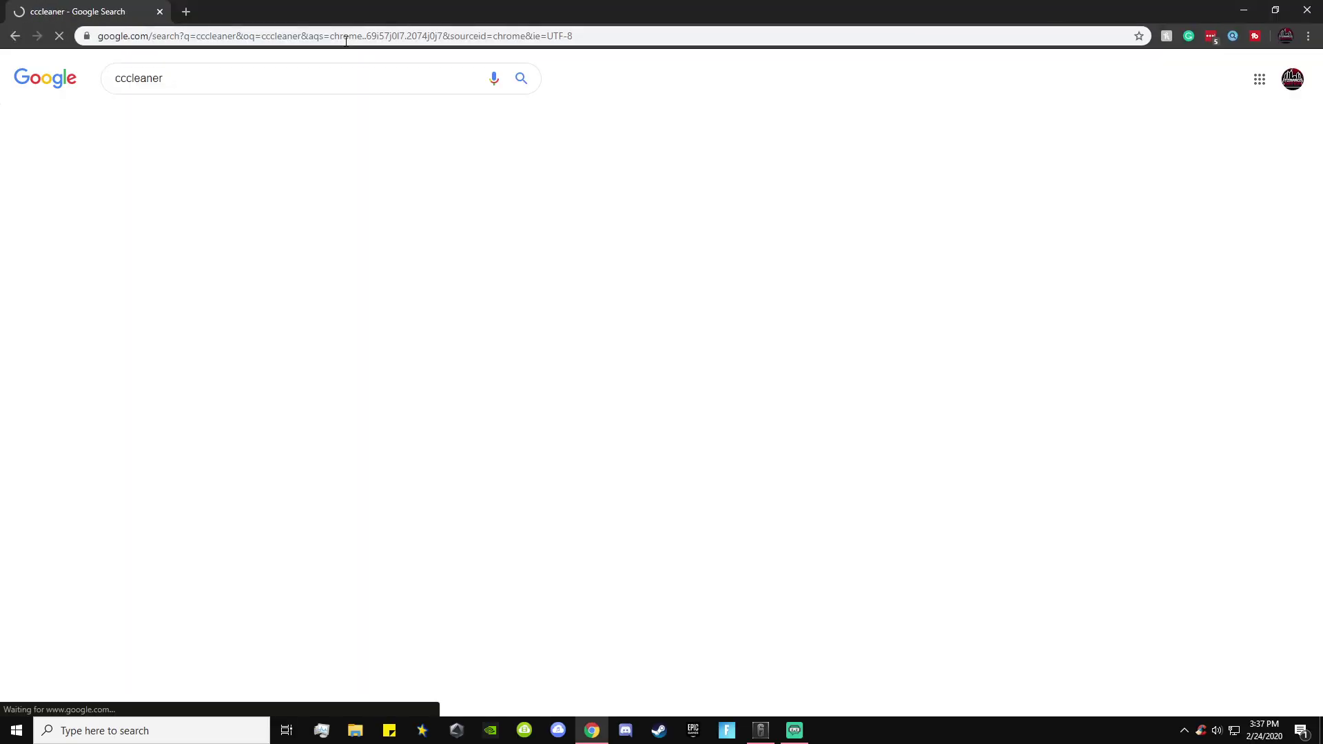
click(169, 251)
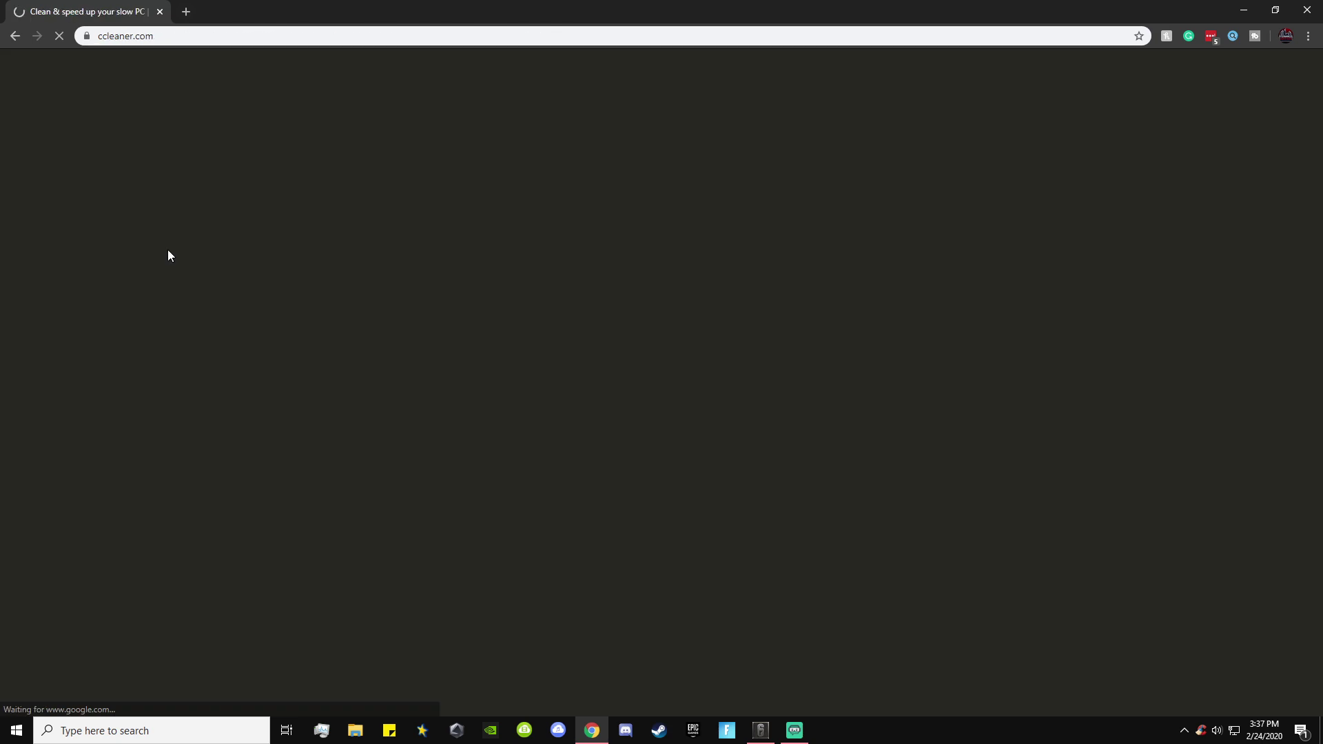
scroll(449, 568, down, 6)
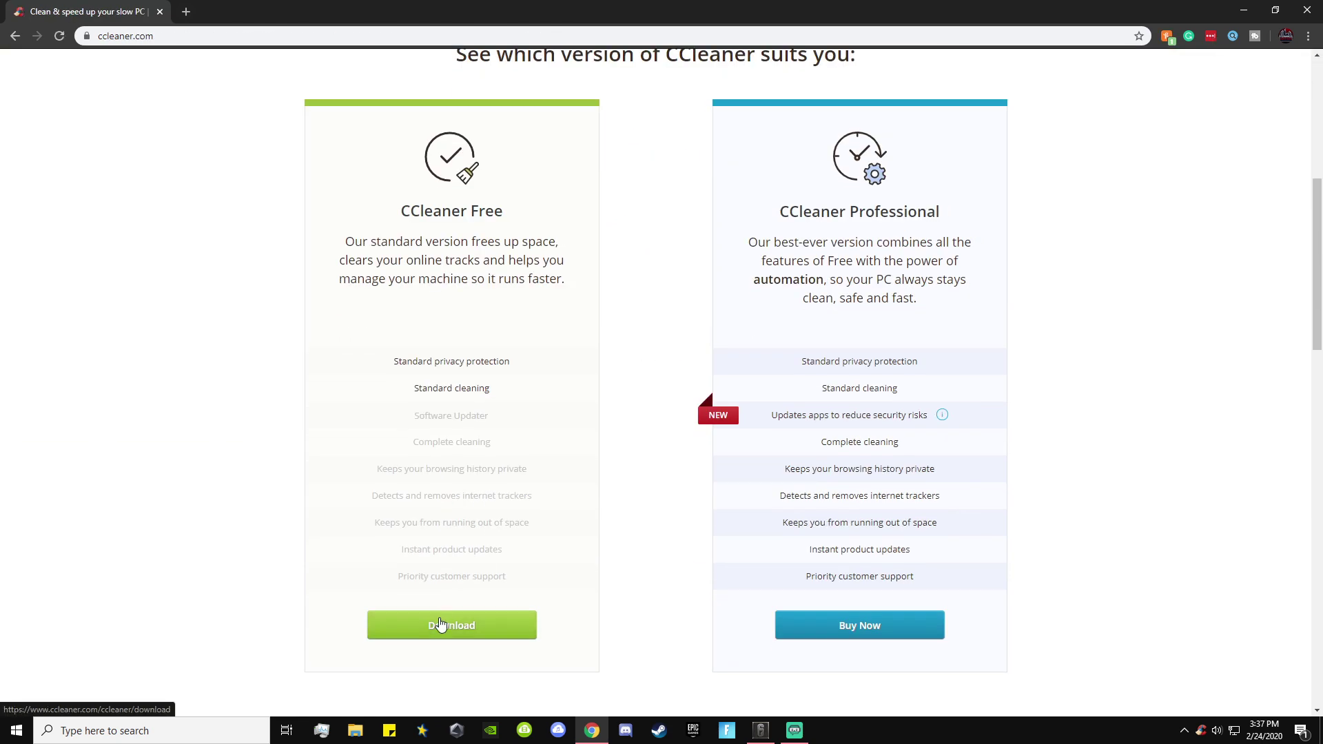
click(1307, 10)
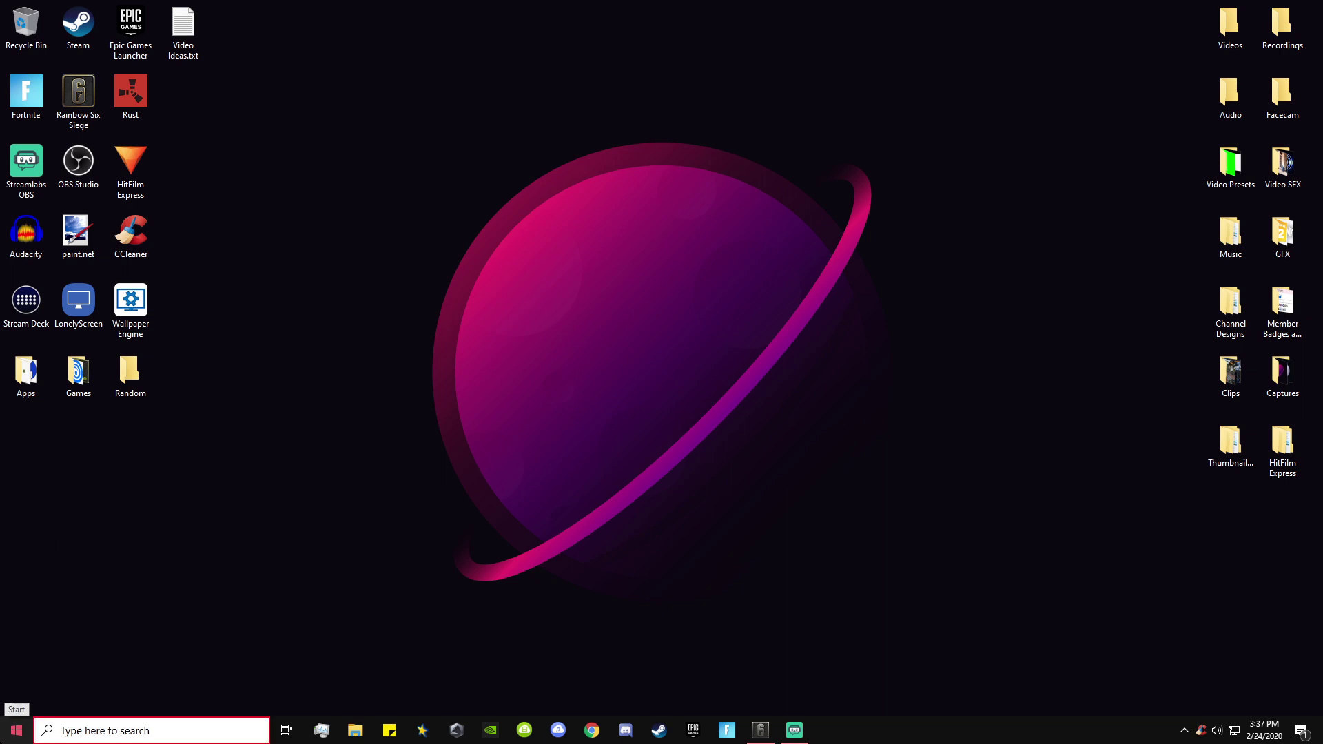
click(17, 731)
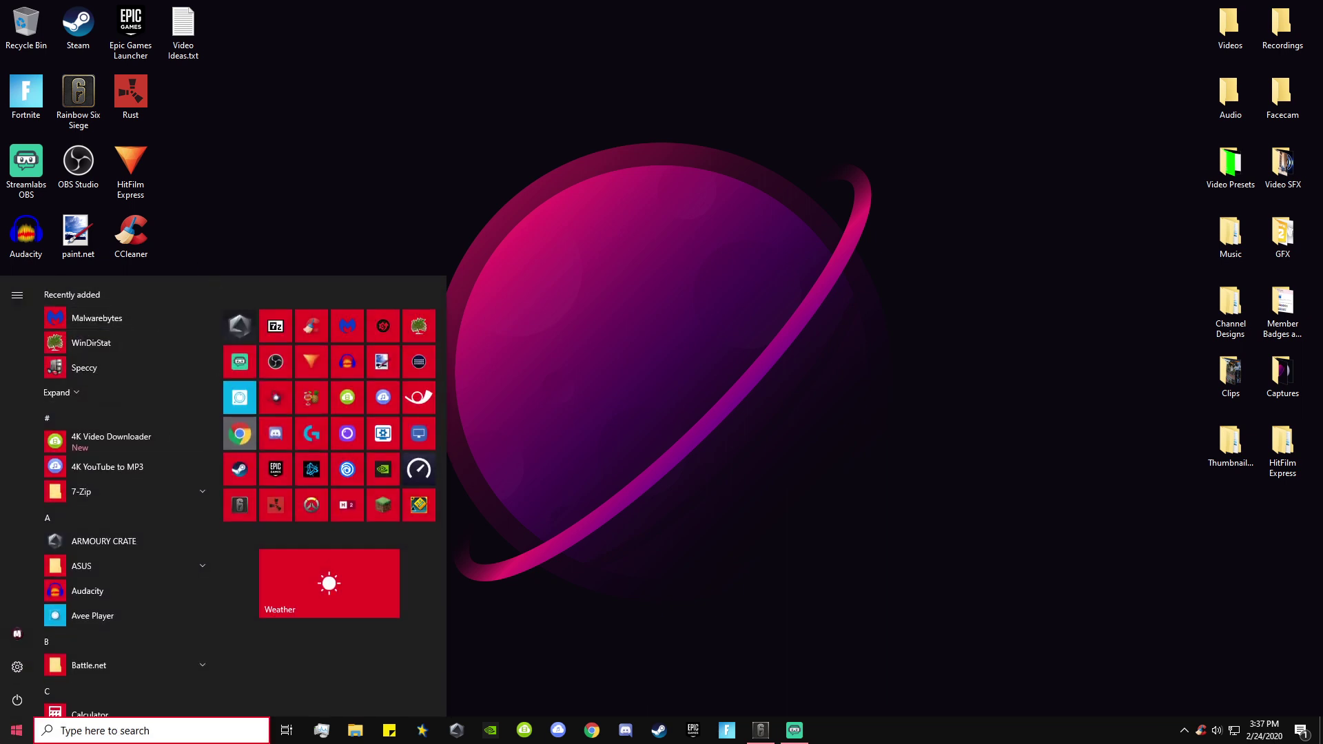
key(Escape)
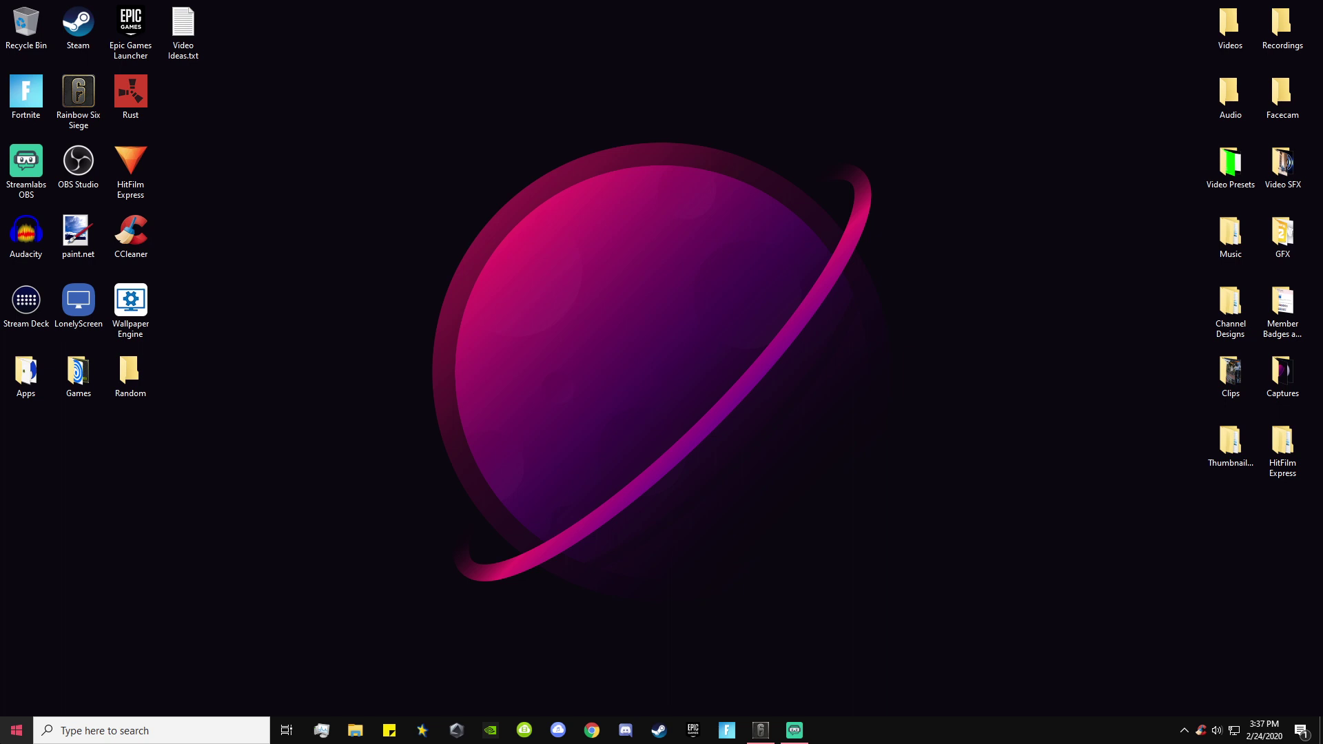
key(super)
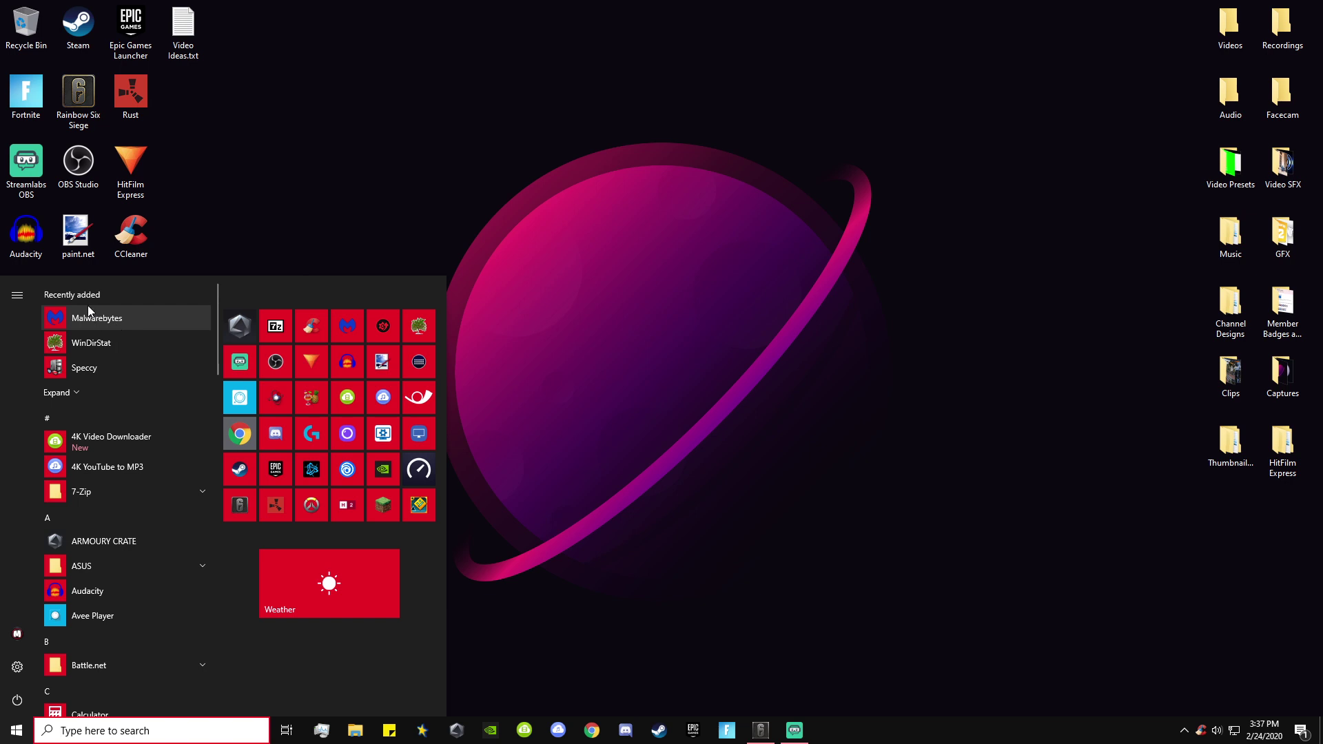
click(17, 731)
click(17, 730)
click(17, 730)
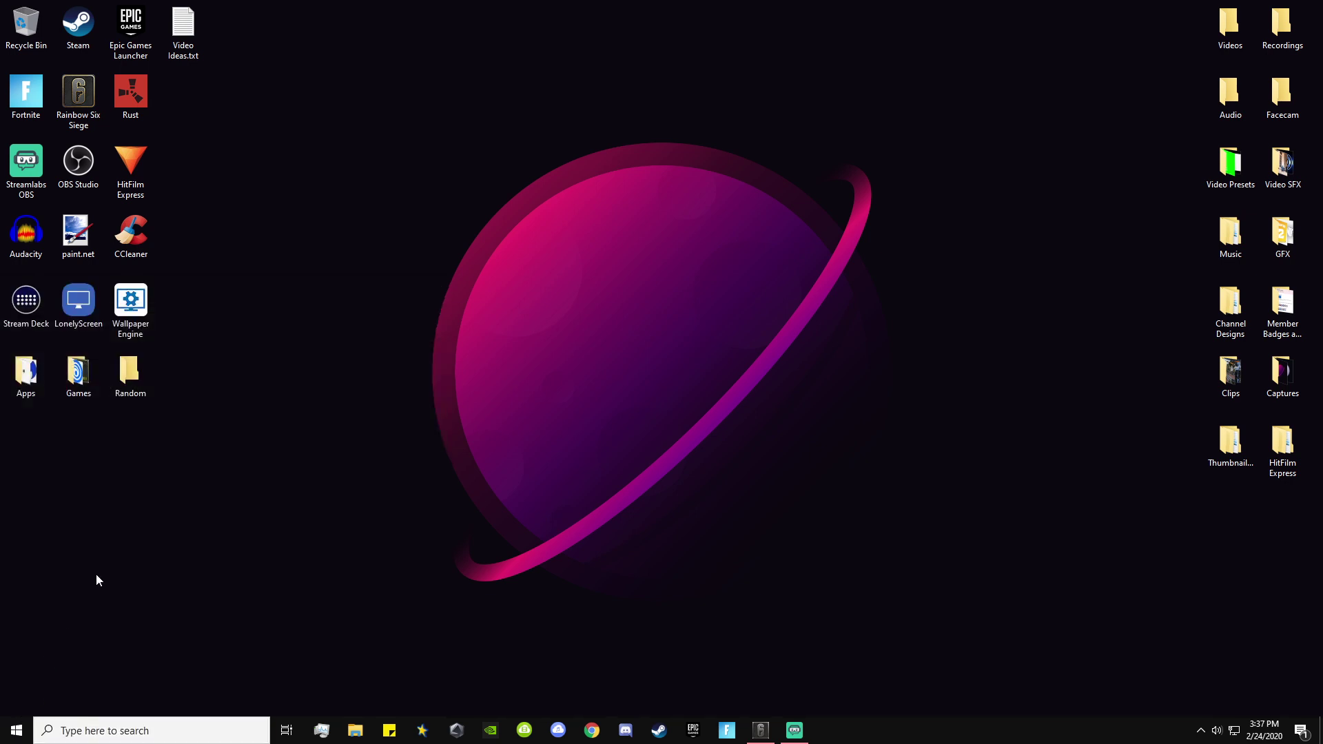
View the Apps & features list in Windows Settings and close the window
click(17, 731)
click(12, 665)
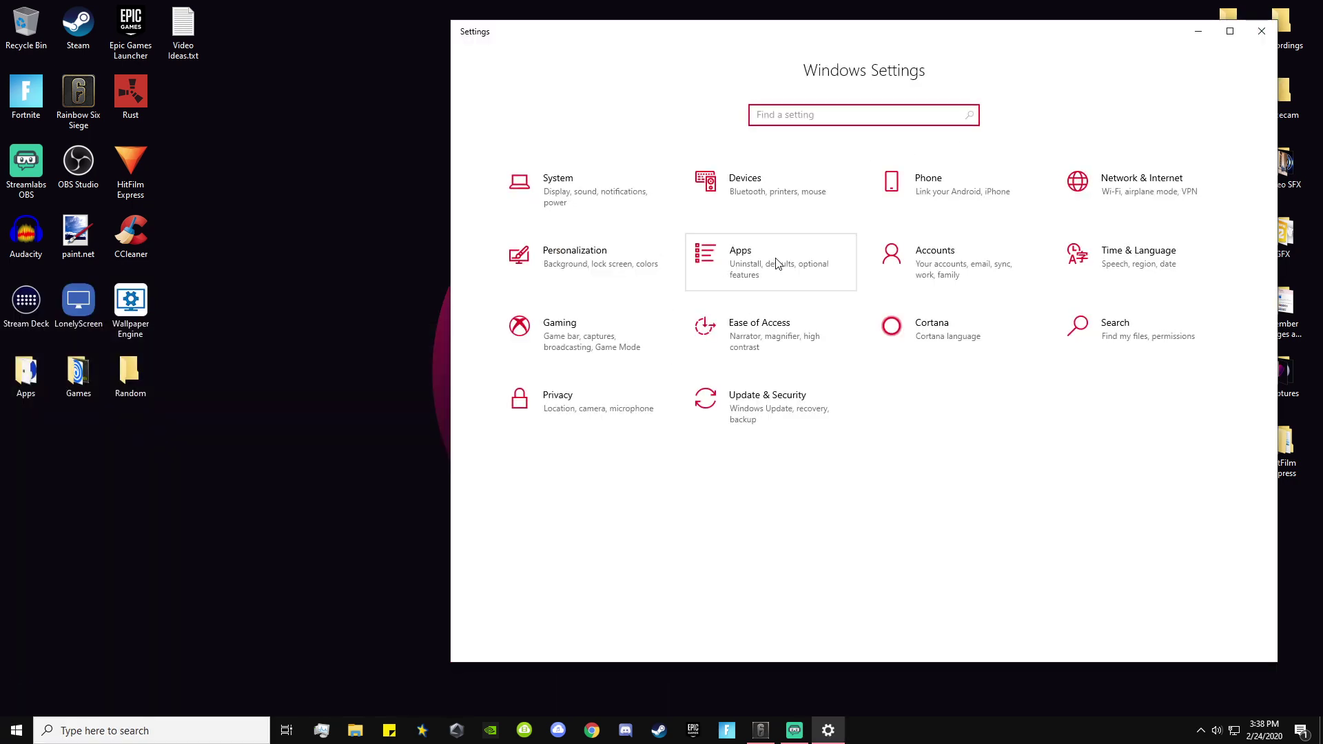
click(772, 262)
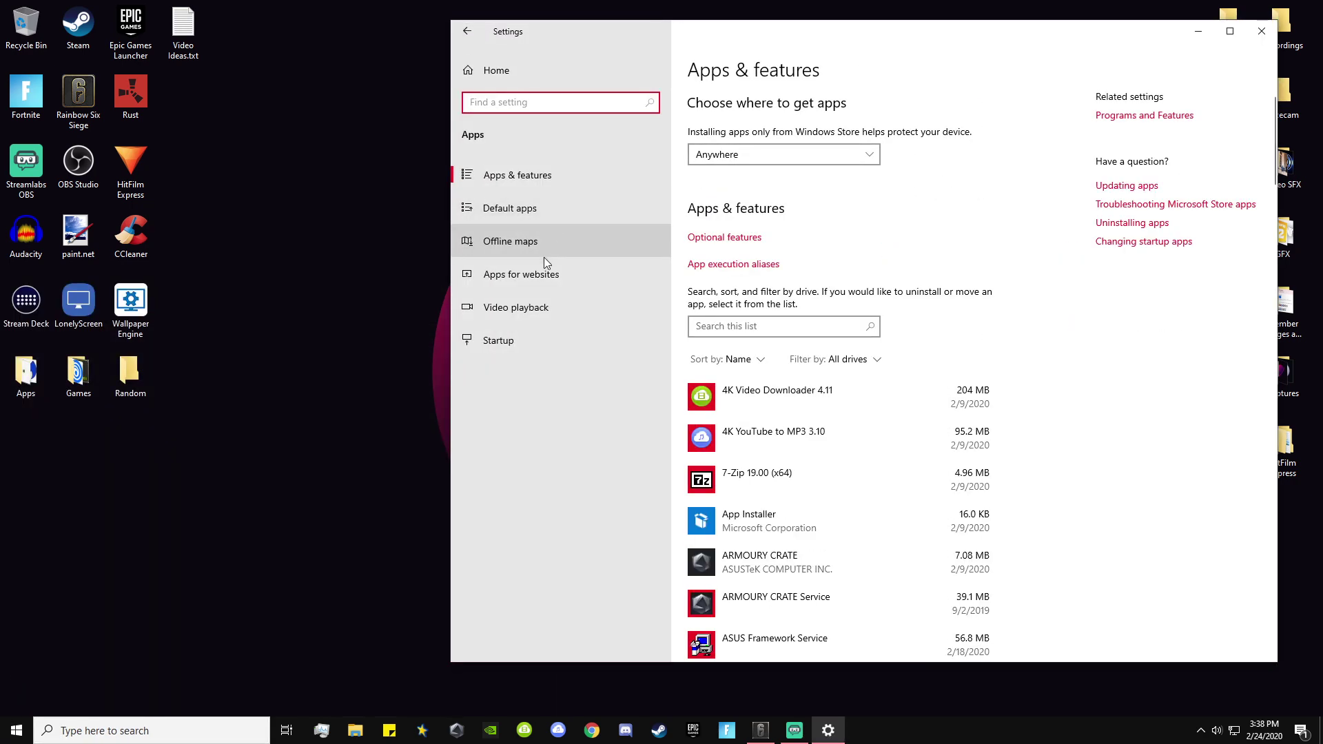
click(545, 183)
click(1262, 31)
Open the Background apps privacy settings through a Windows search, review which apps may run, and close the window
click(138, 731)
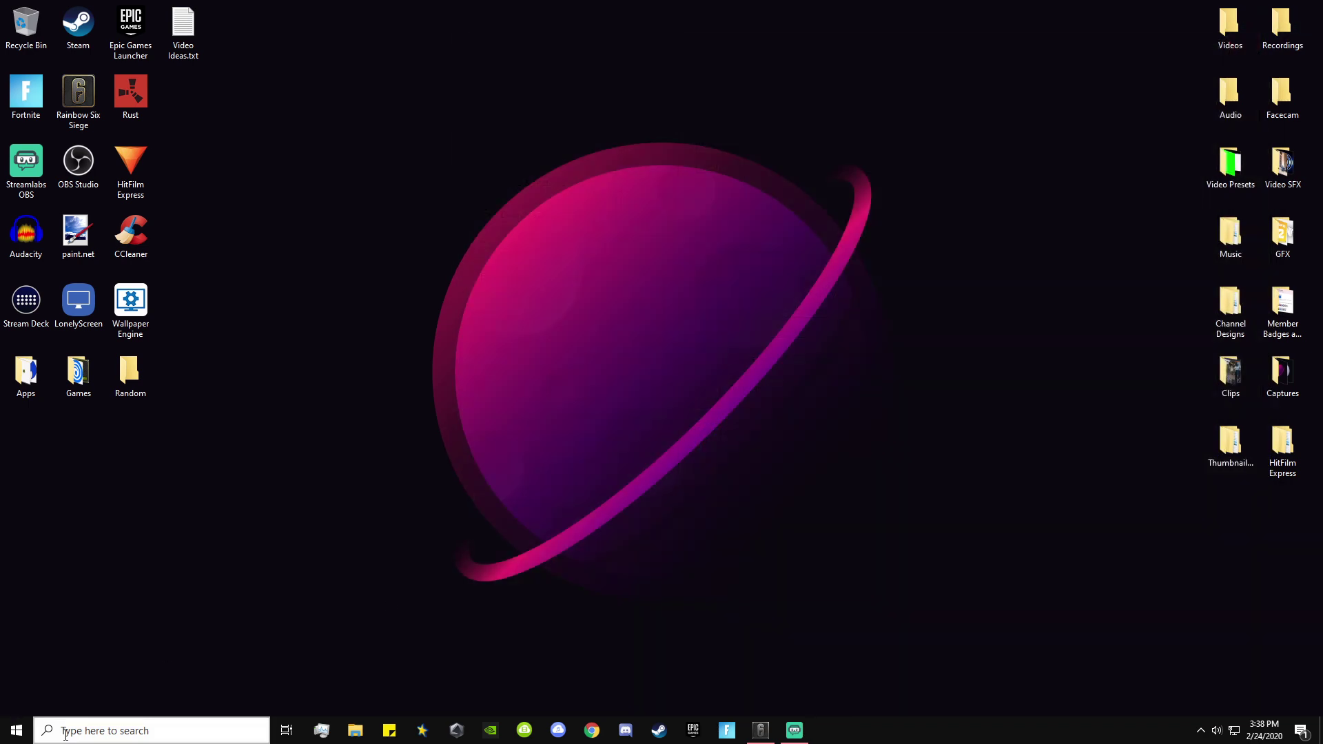
text(backu)
key(BackSpace)
key(Return)
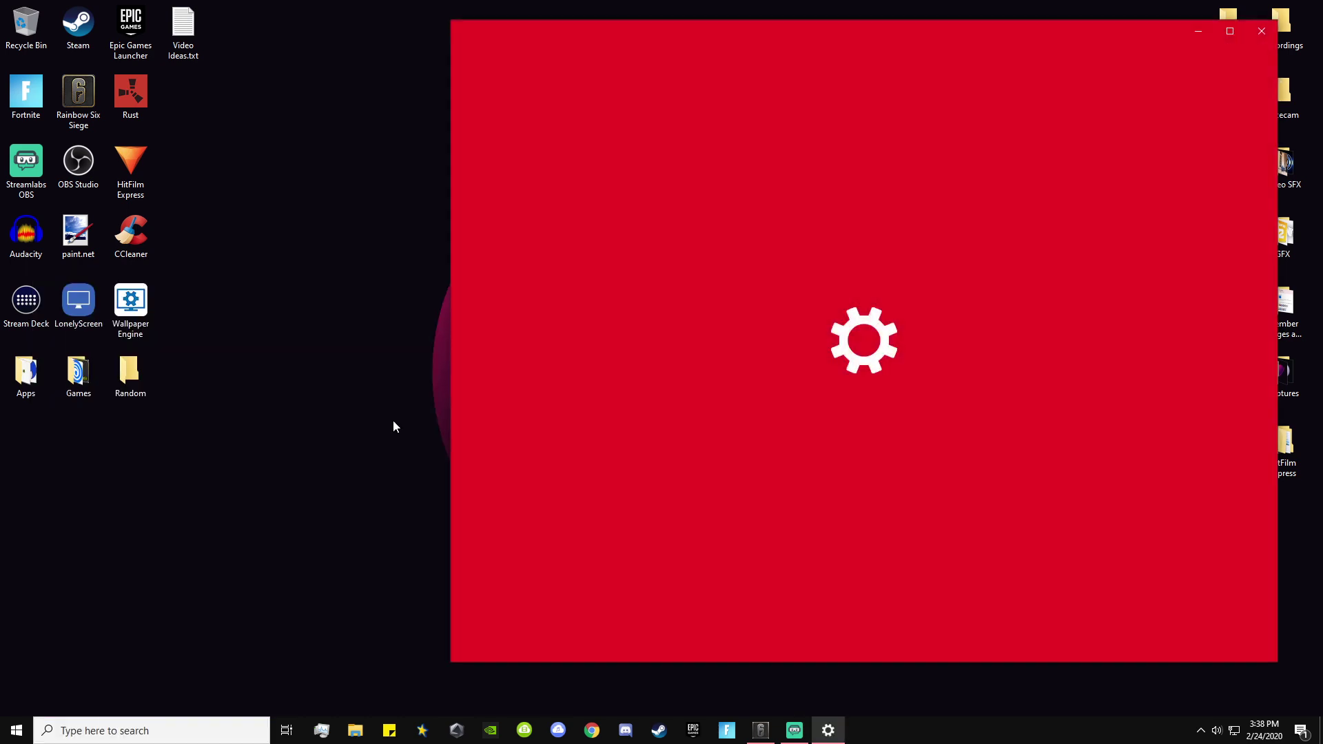
scroll(885, 378, down, 10)
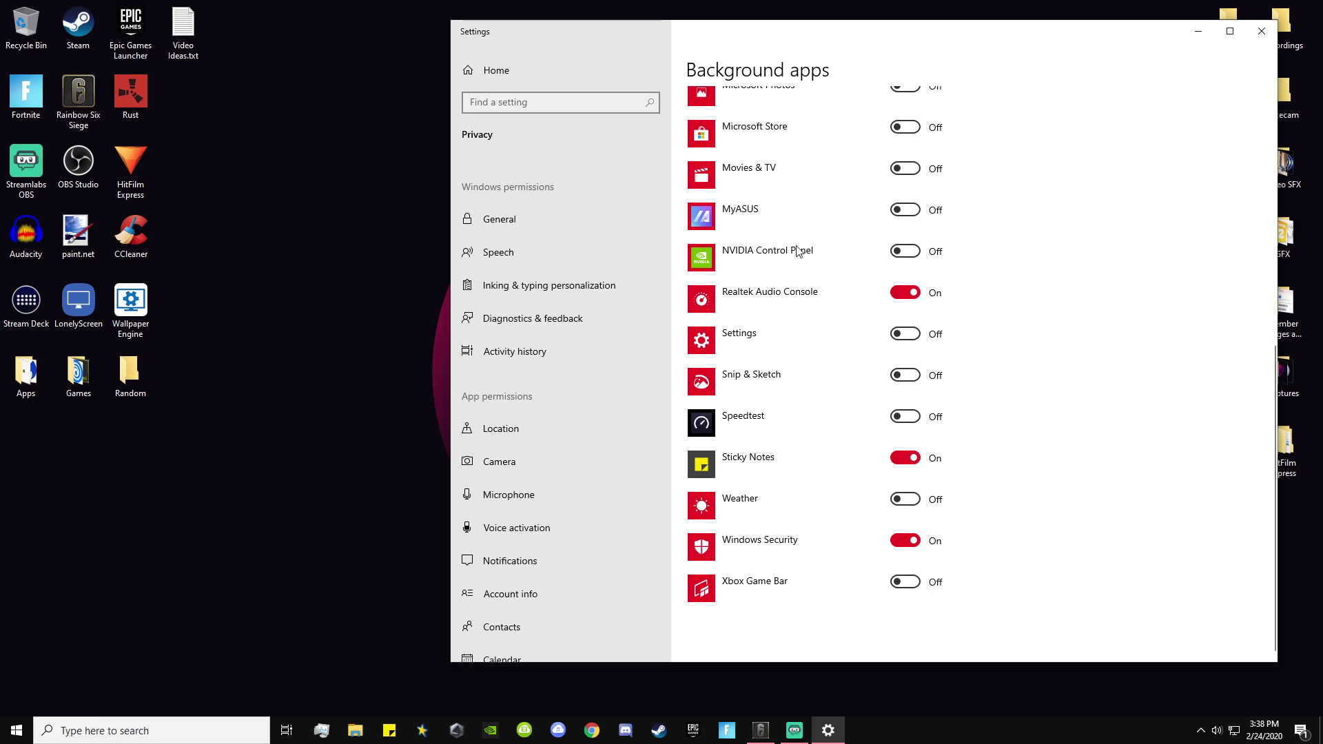
scroll(813, 207, up, 8)
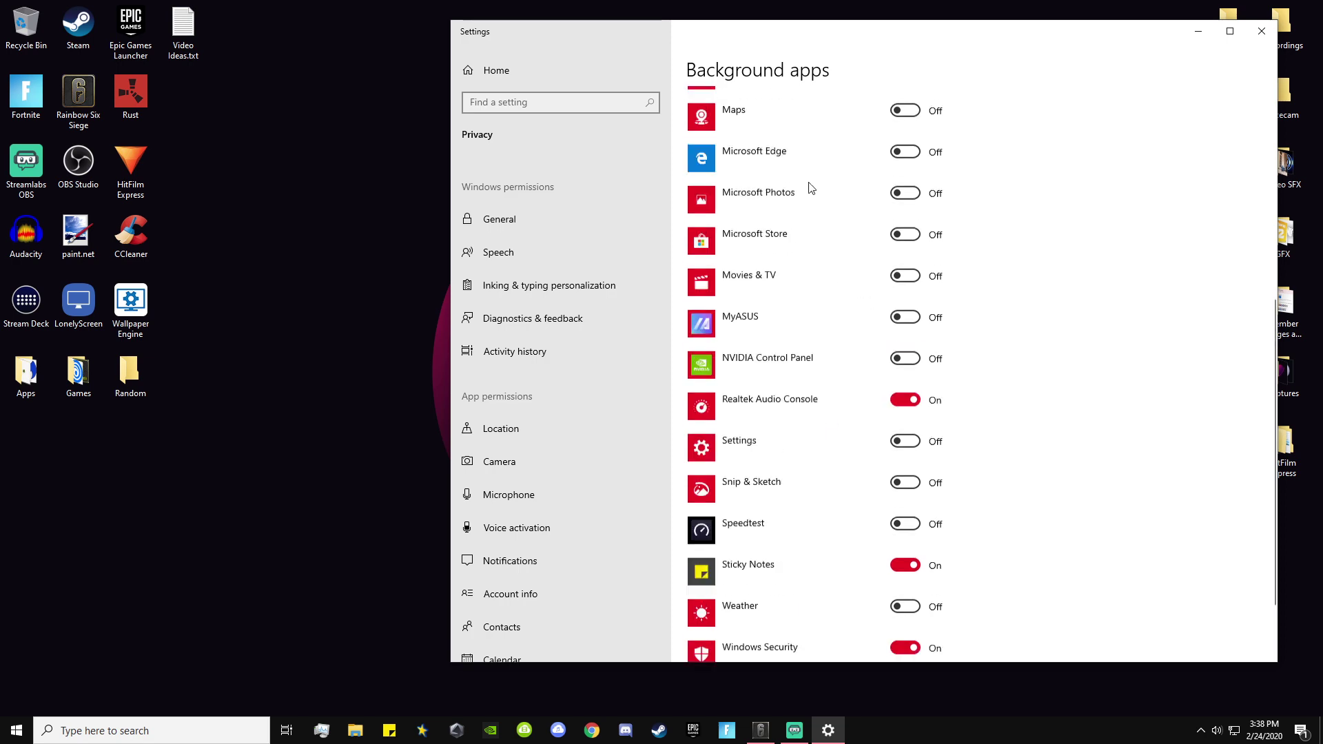
click(1263, 31)
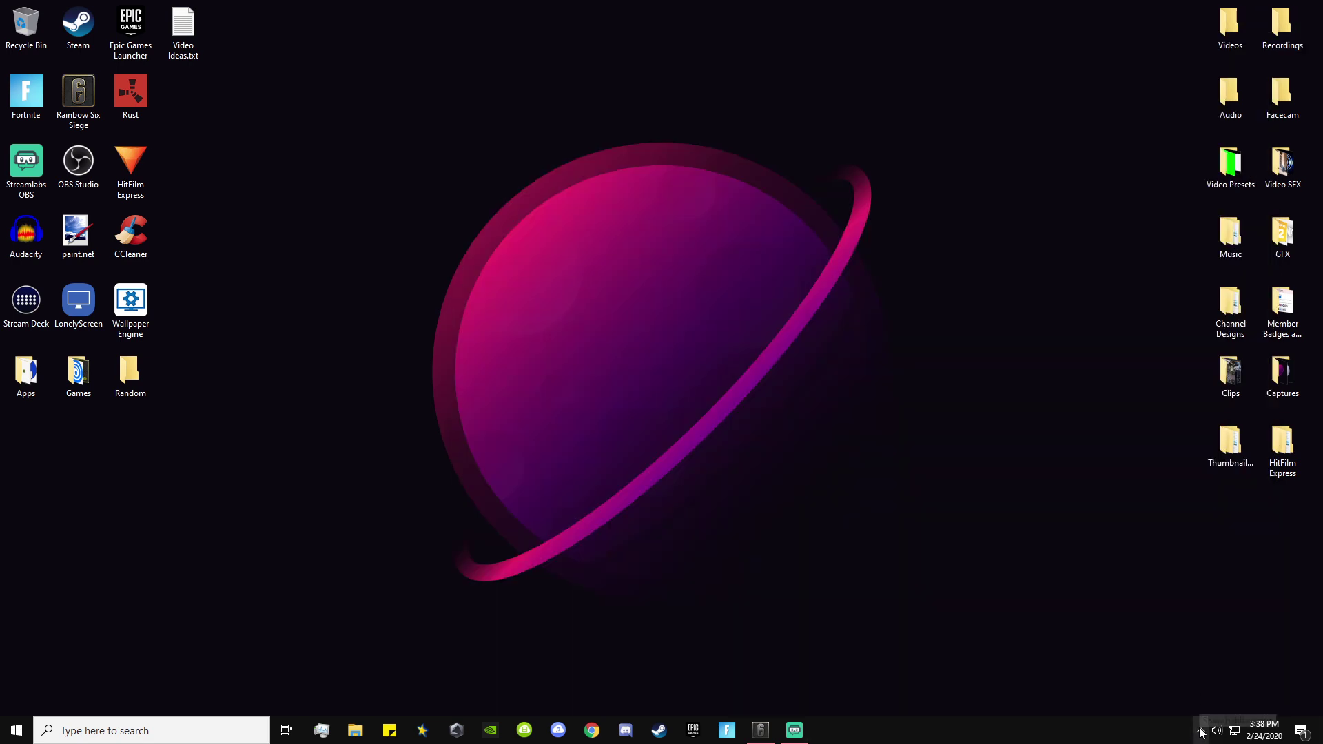
Show the hidden system tray icons and hide them again
click(1200, 732)
click(1187, 733)
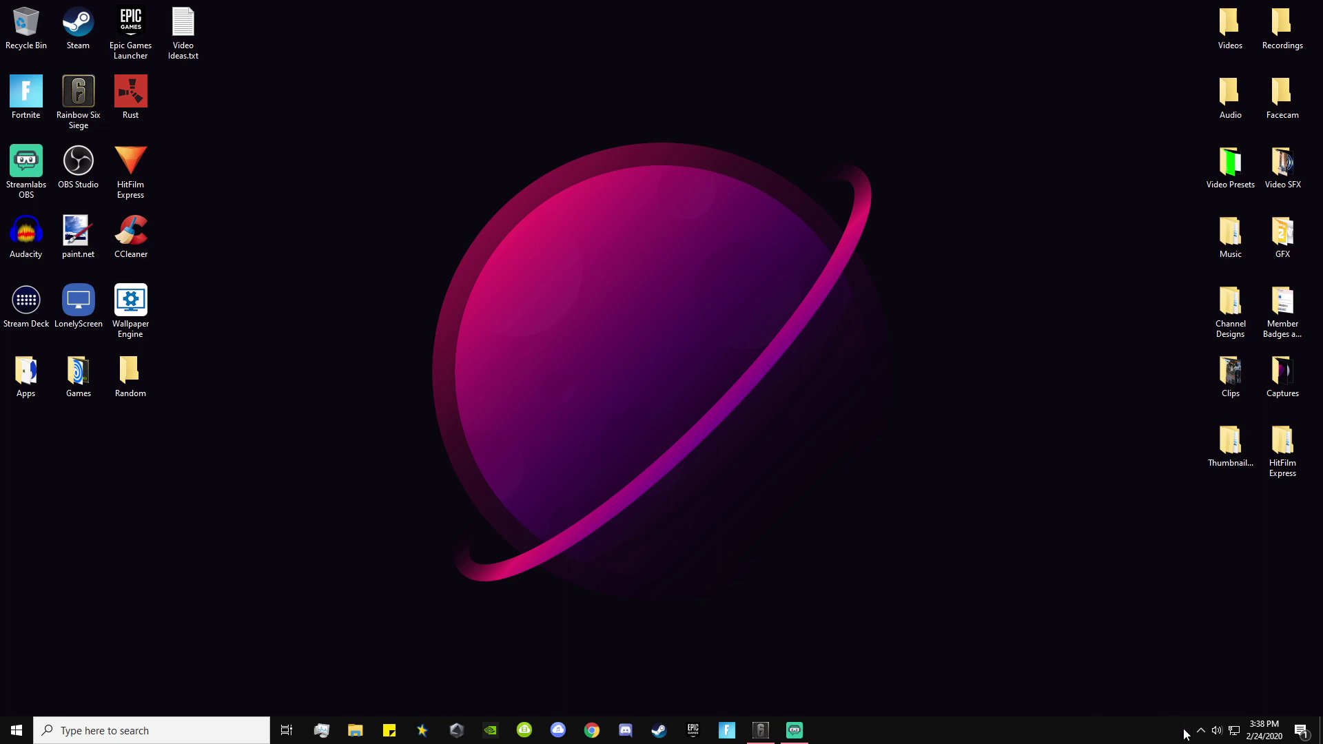
Inspect the programs running in the hidden system tray, check one icon's context options, and collapse the tray
click(1200, 733)
right_click(1173, 675)
click(1196, 660)
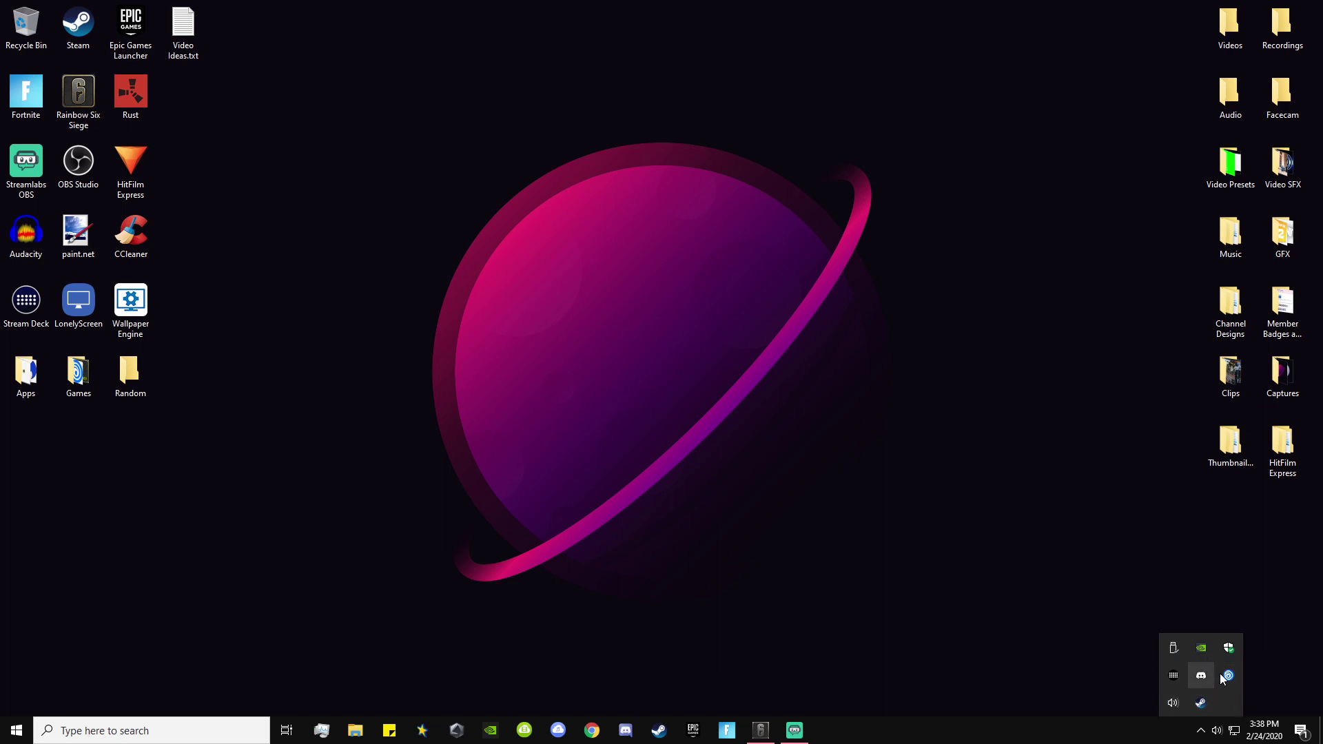
click(1200, 729)
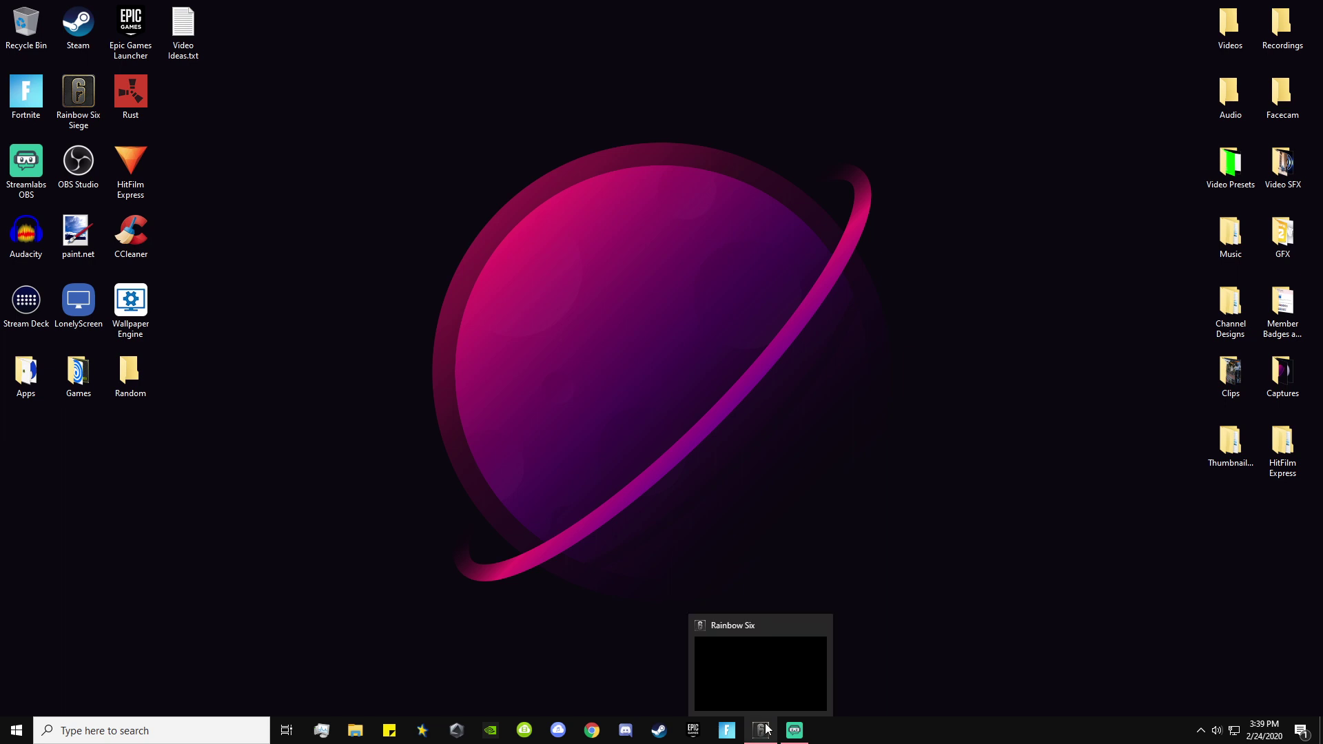
Open Windows Settings to view its main categories, and close the window
click(18, 731)
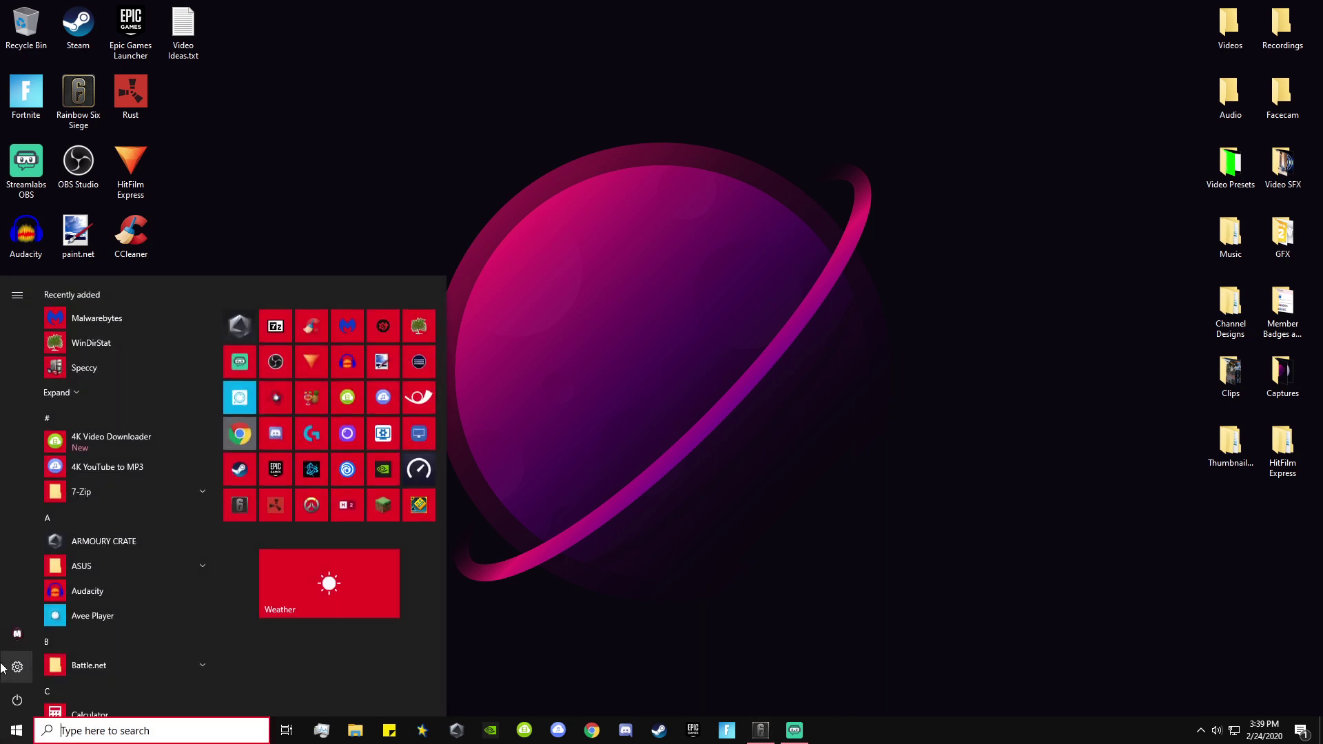
click(15, 734)
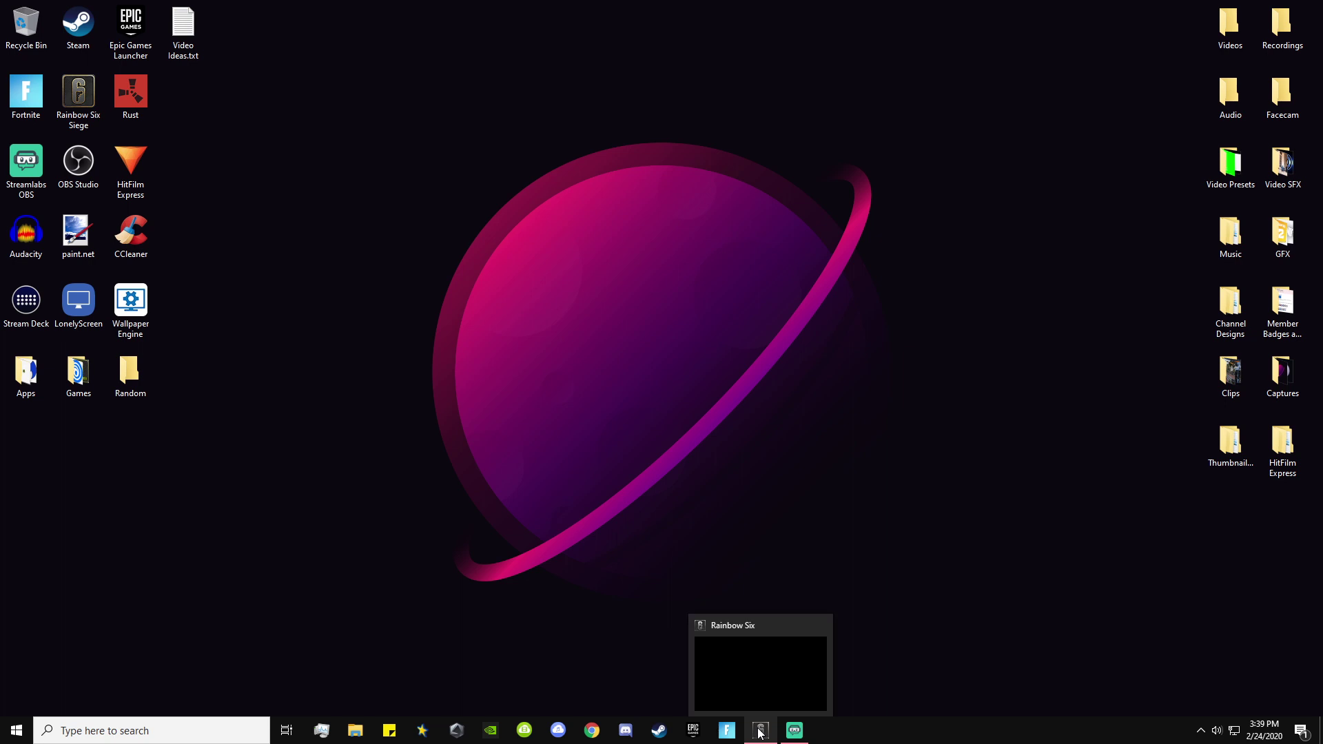
click(17, 731)
mouse_move(19, 663)
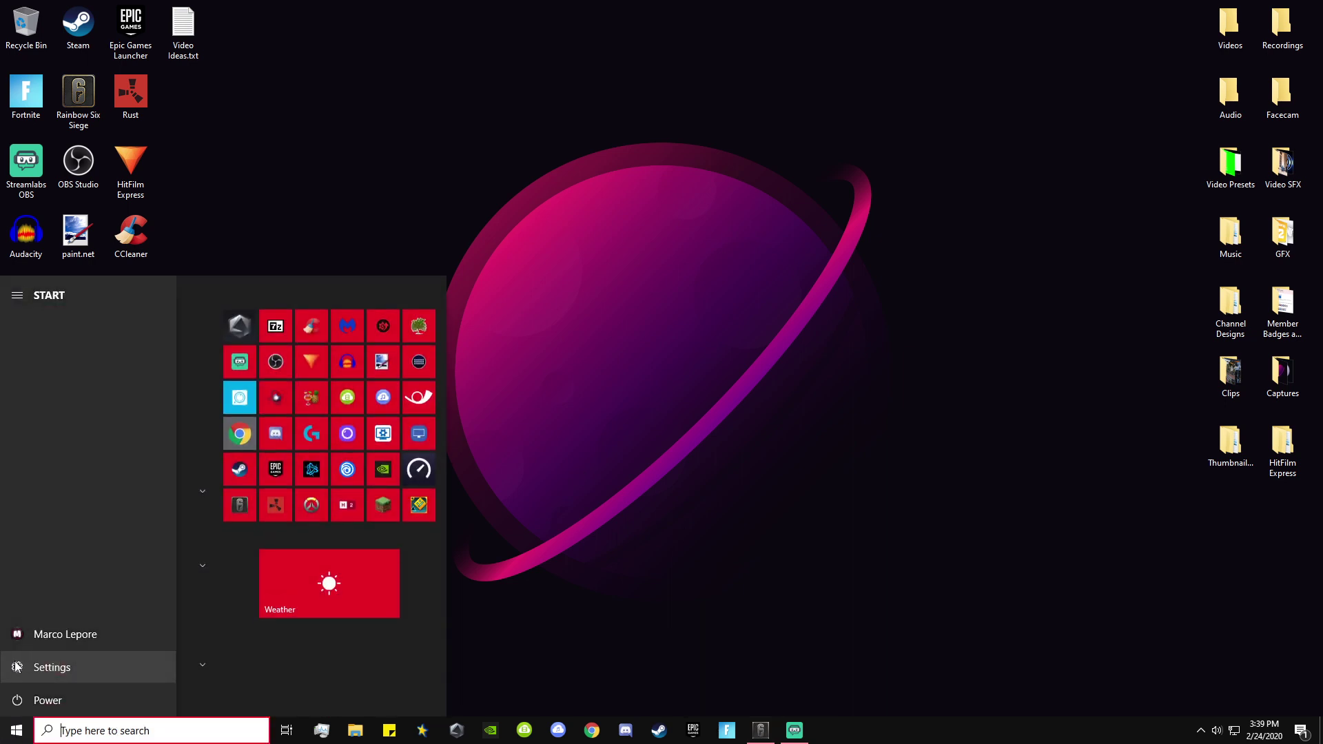
click(17, 667)
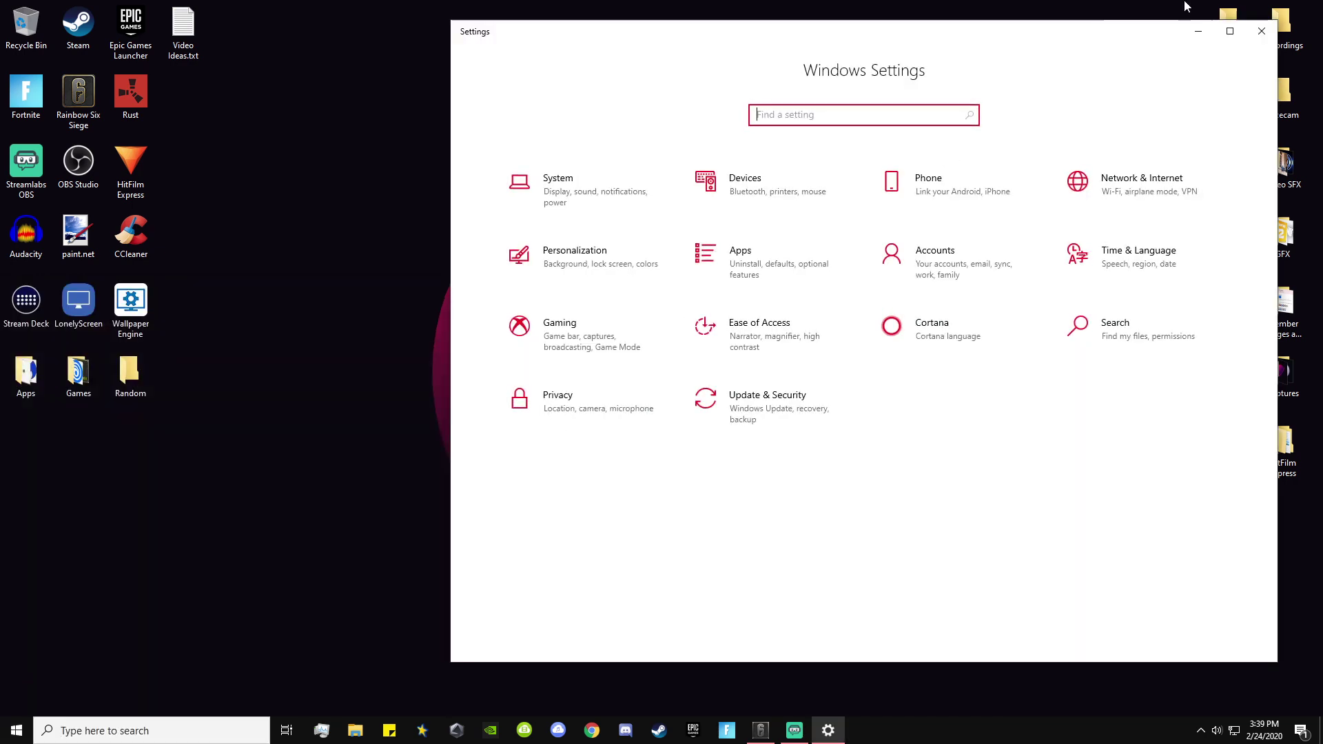
click(1262, 31)
Open Device Manager through a Windows search, view the driver update options for the NVIDIA GeForce RTX 2060 display adapter, and cancel the update
click(96, 732)
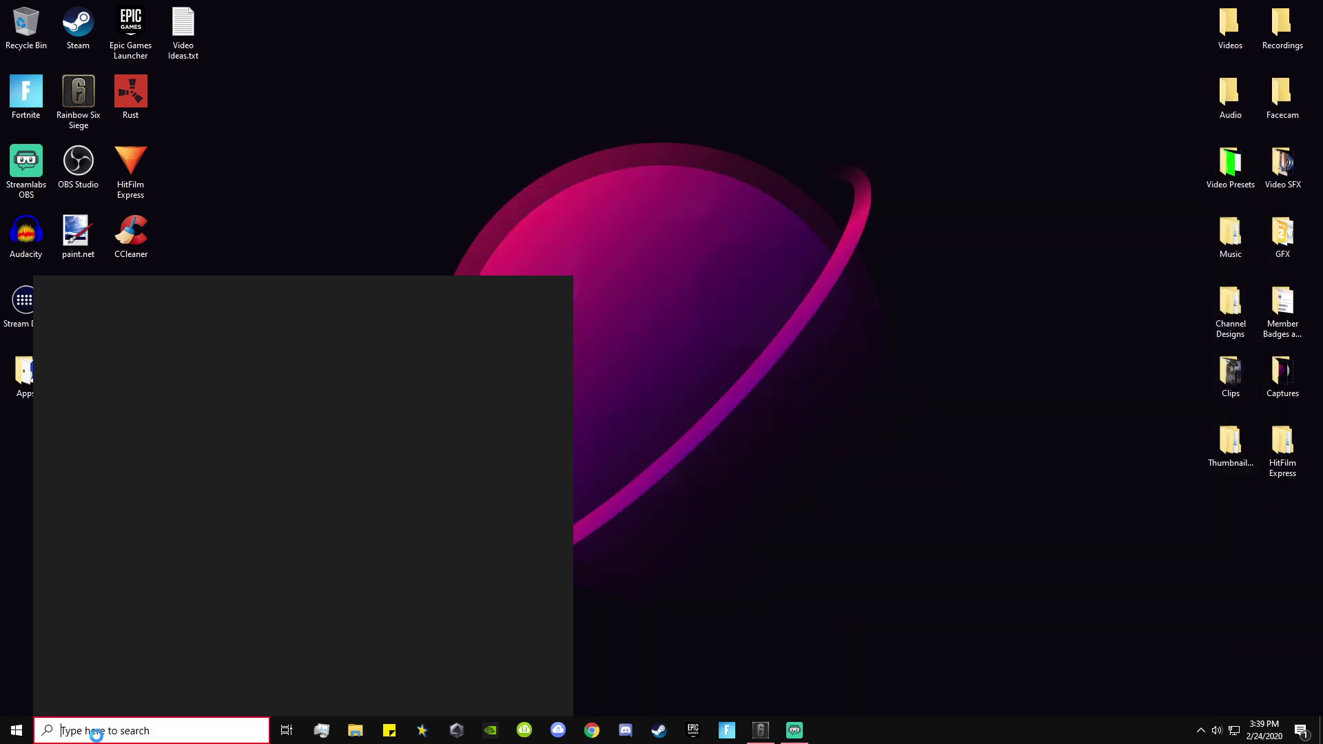
text(device manager)
key(Return)
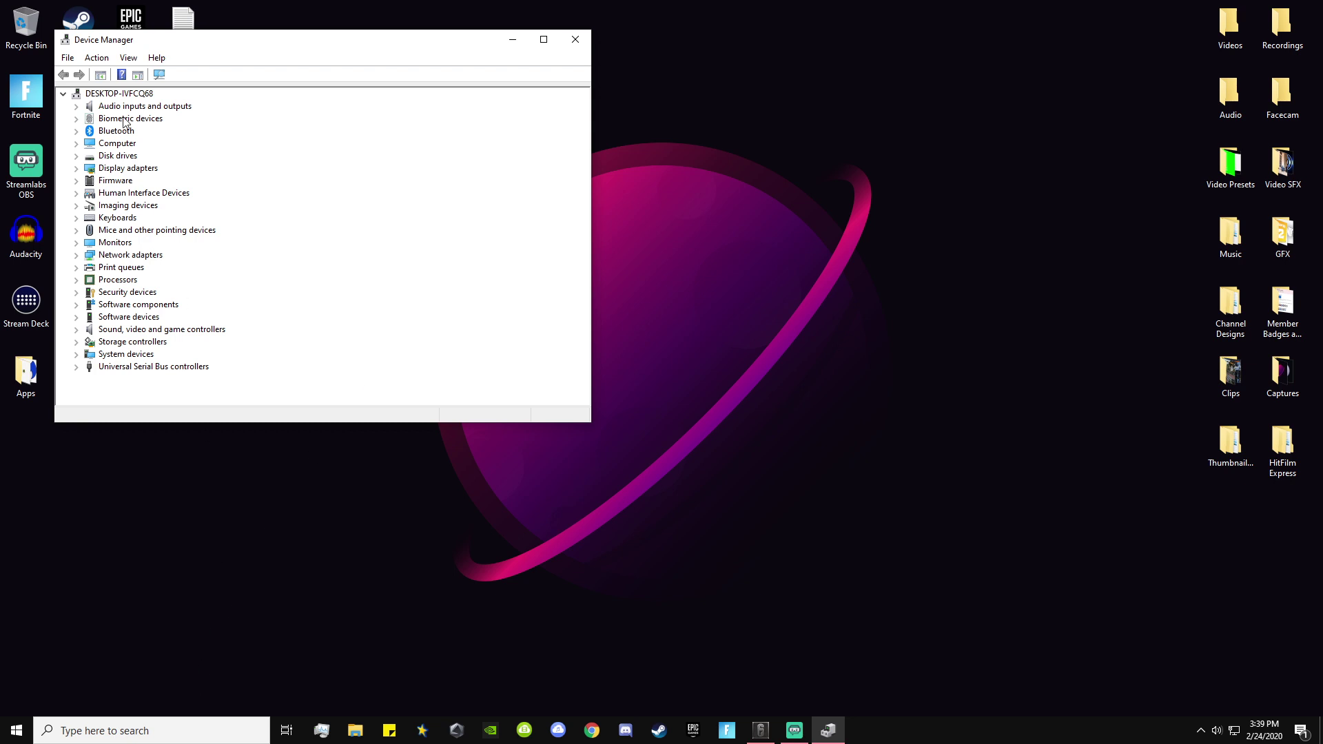
click(77, 168)
right_click(126, 180)
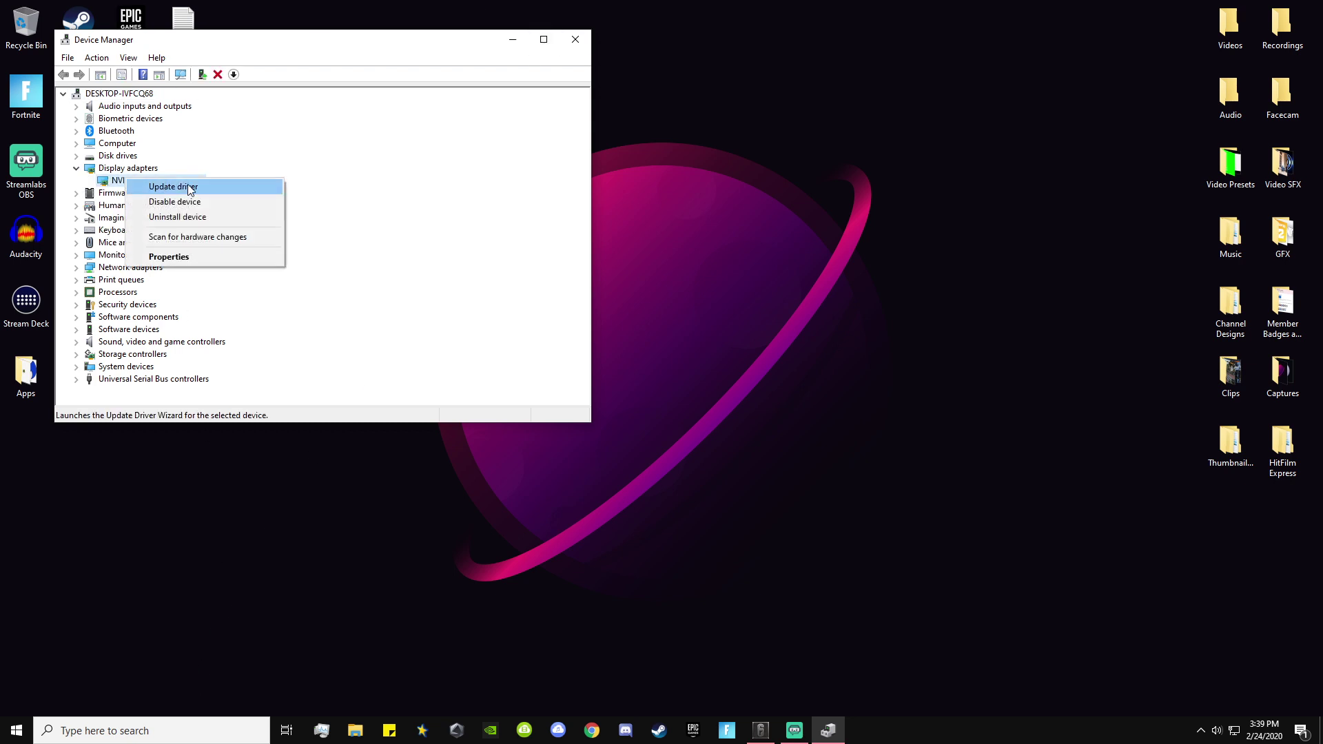
click(191, 187)
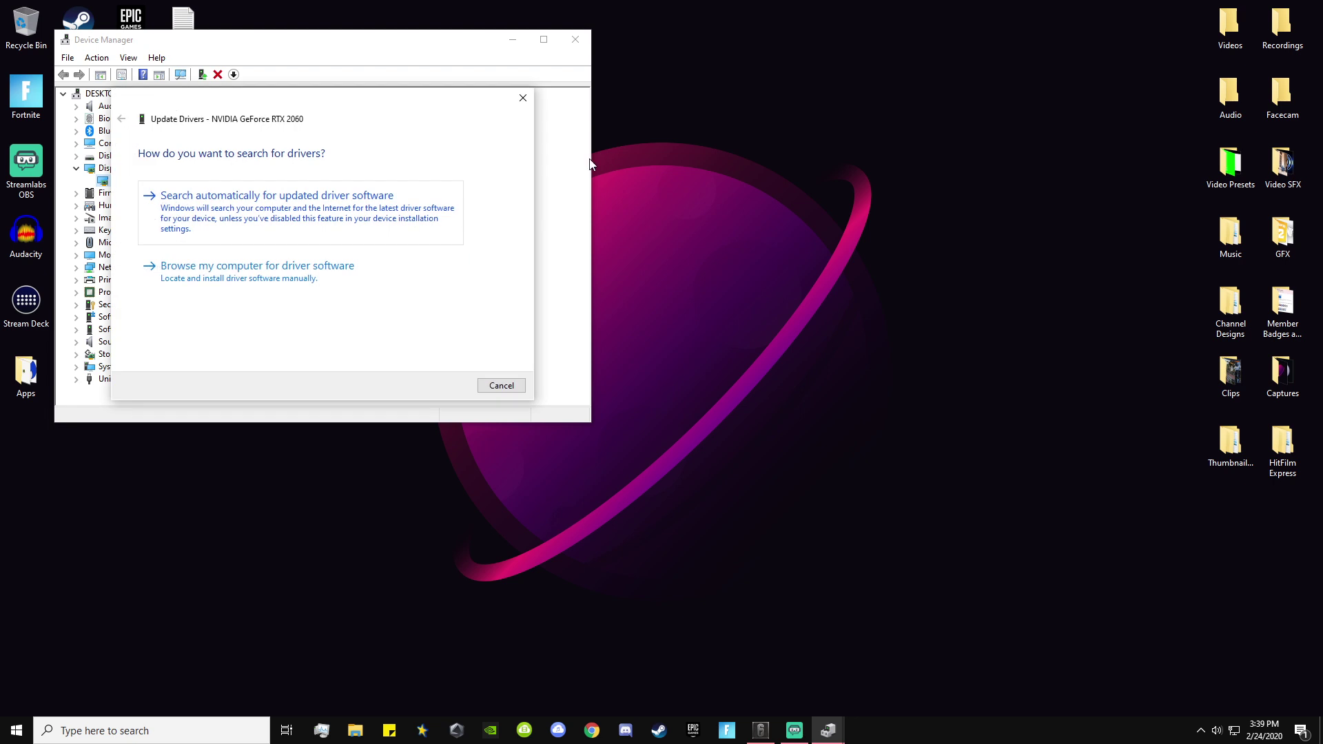
click(523, 100)
click(76, 169)
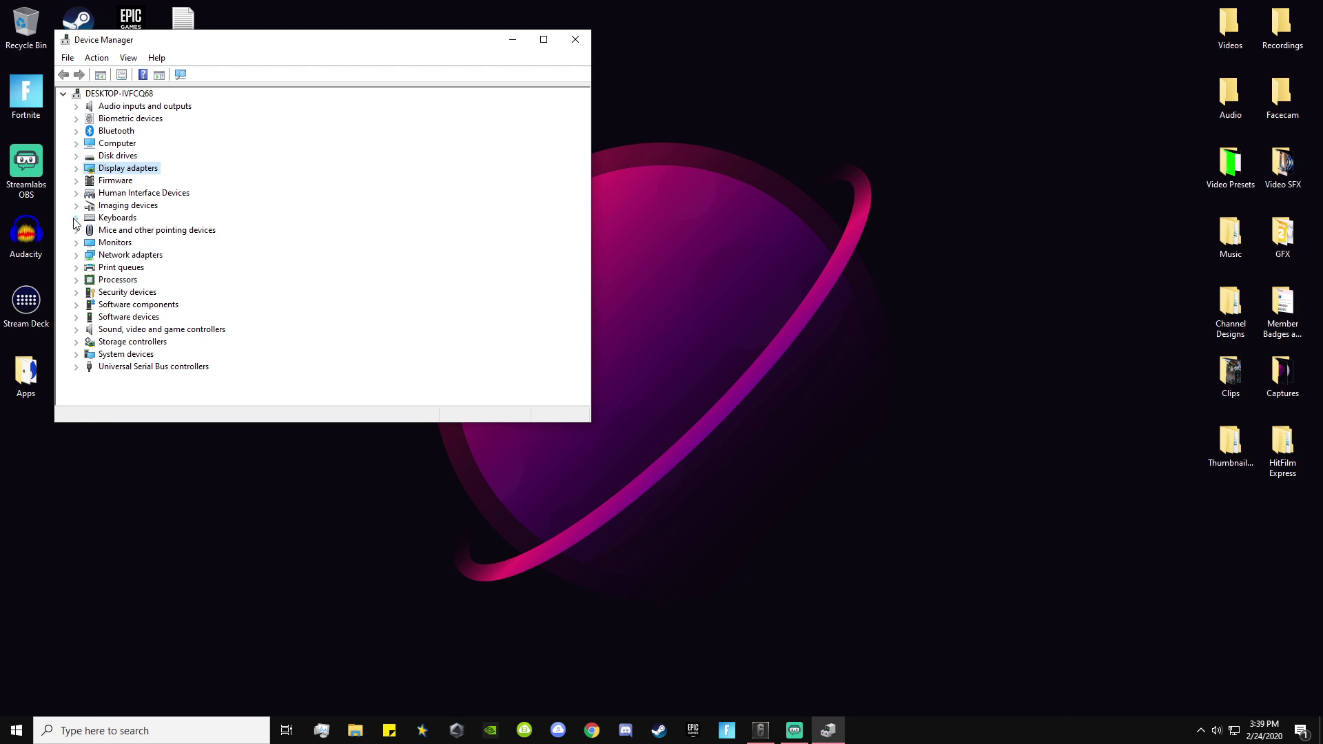
View the entries under Processors in Device Manager and close the window
click(76, 280)
click(128, 293)
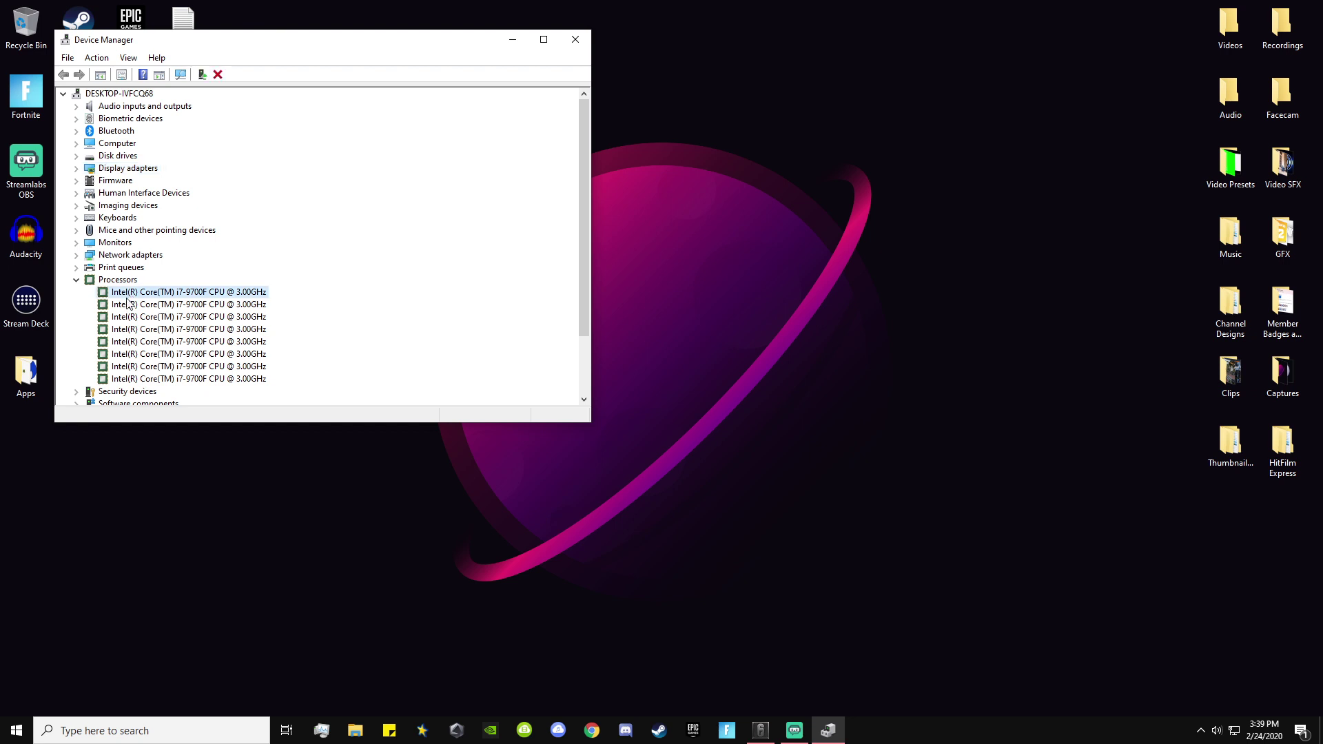
click(77, 280)
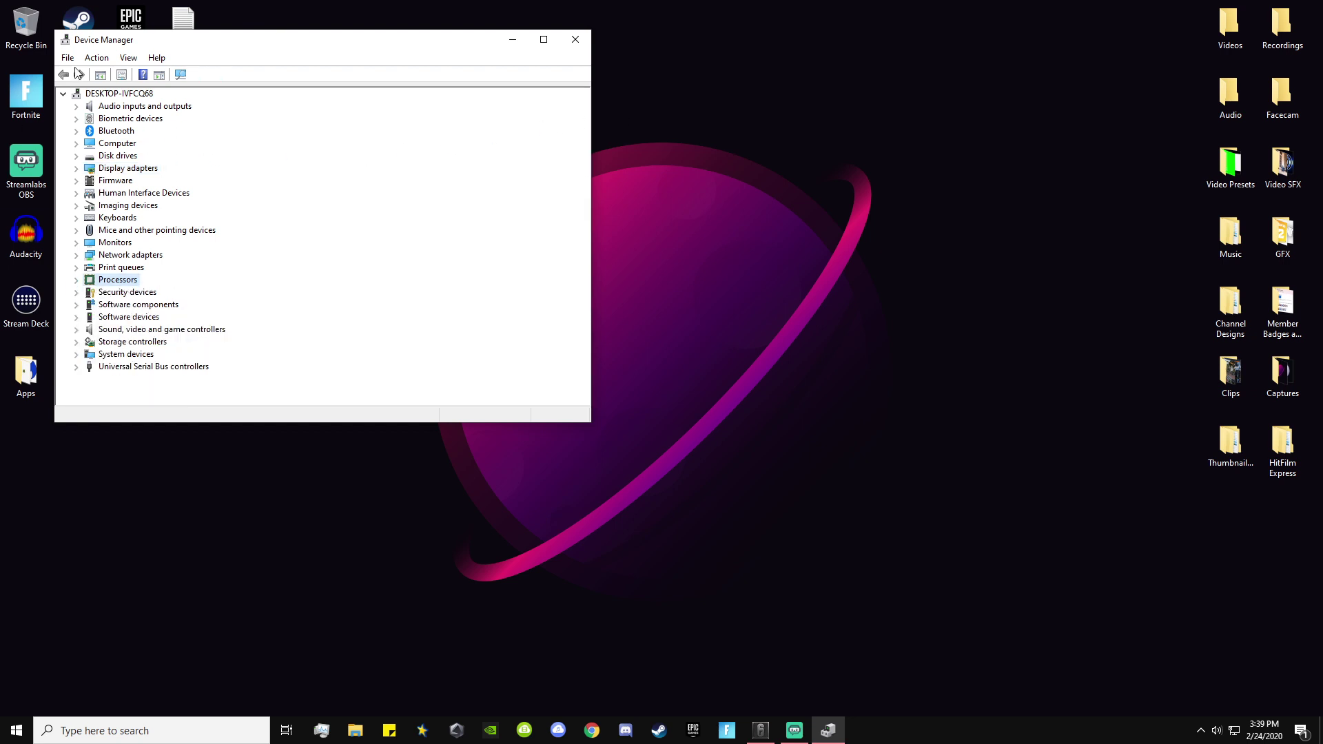
click(577, 43)
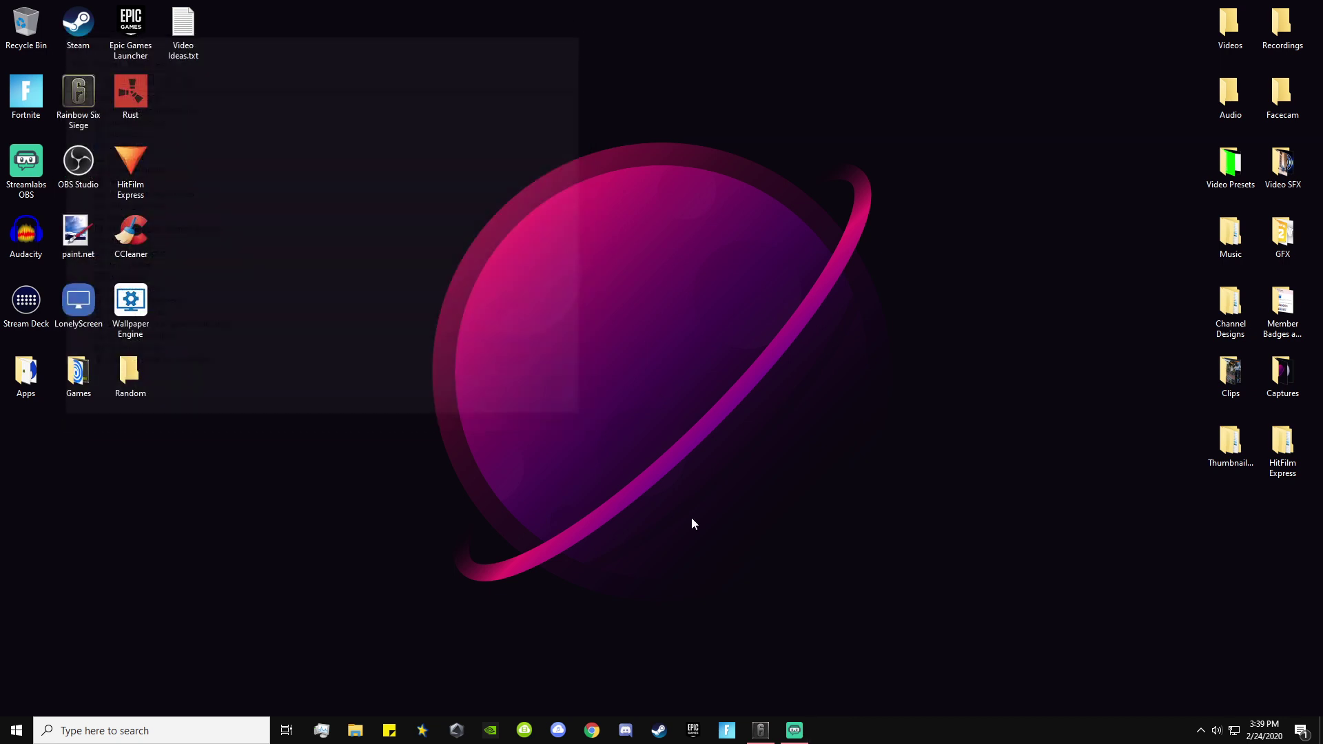
Open the Apps folder on the desktop, view the programs in it, and close the folder
mouse_move(763, 733)
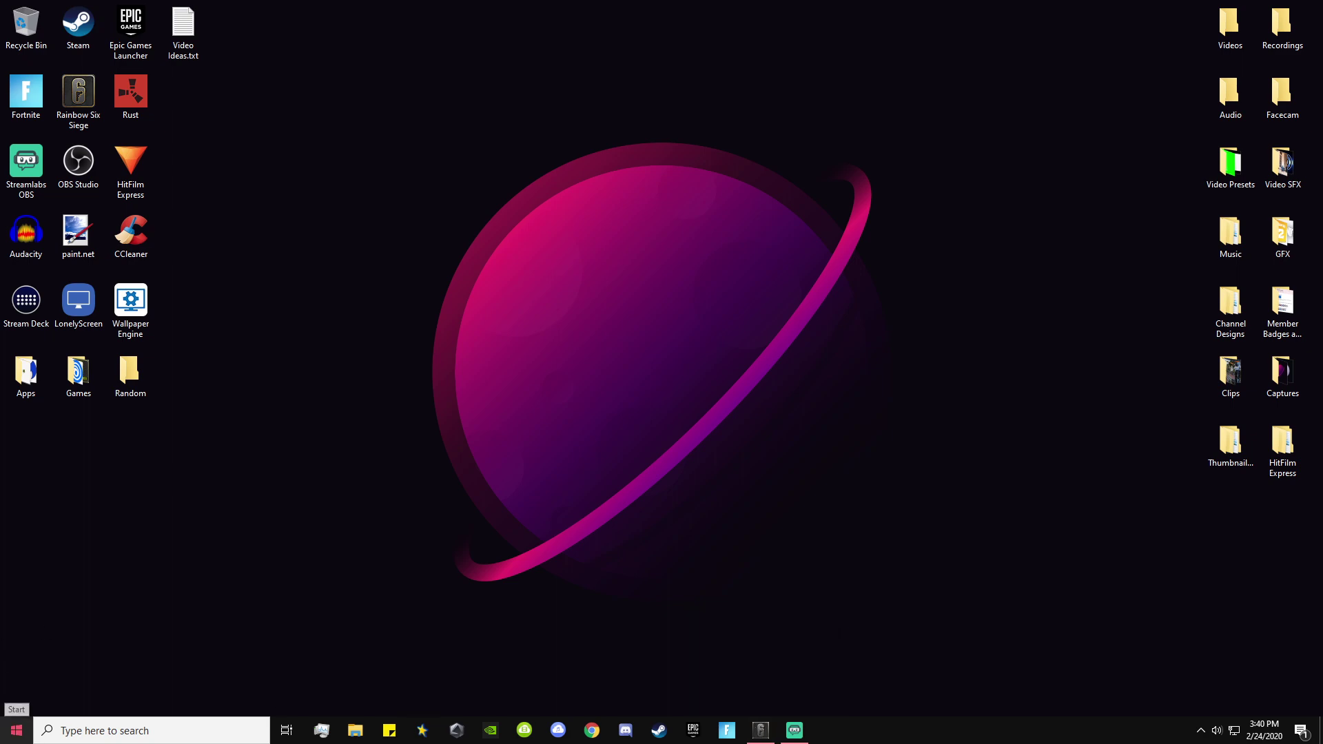
double_click(26, 374)
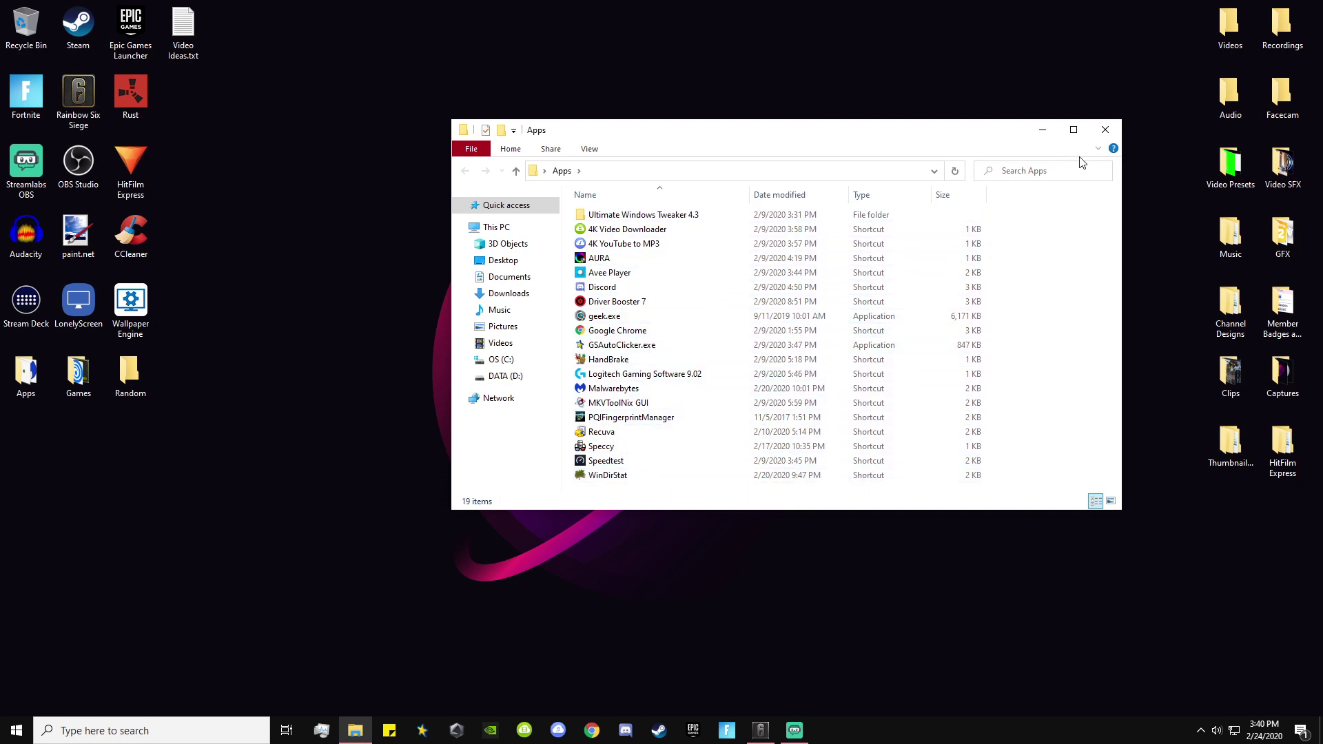
click(1105, 129)
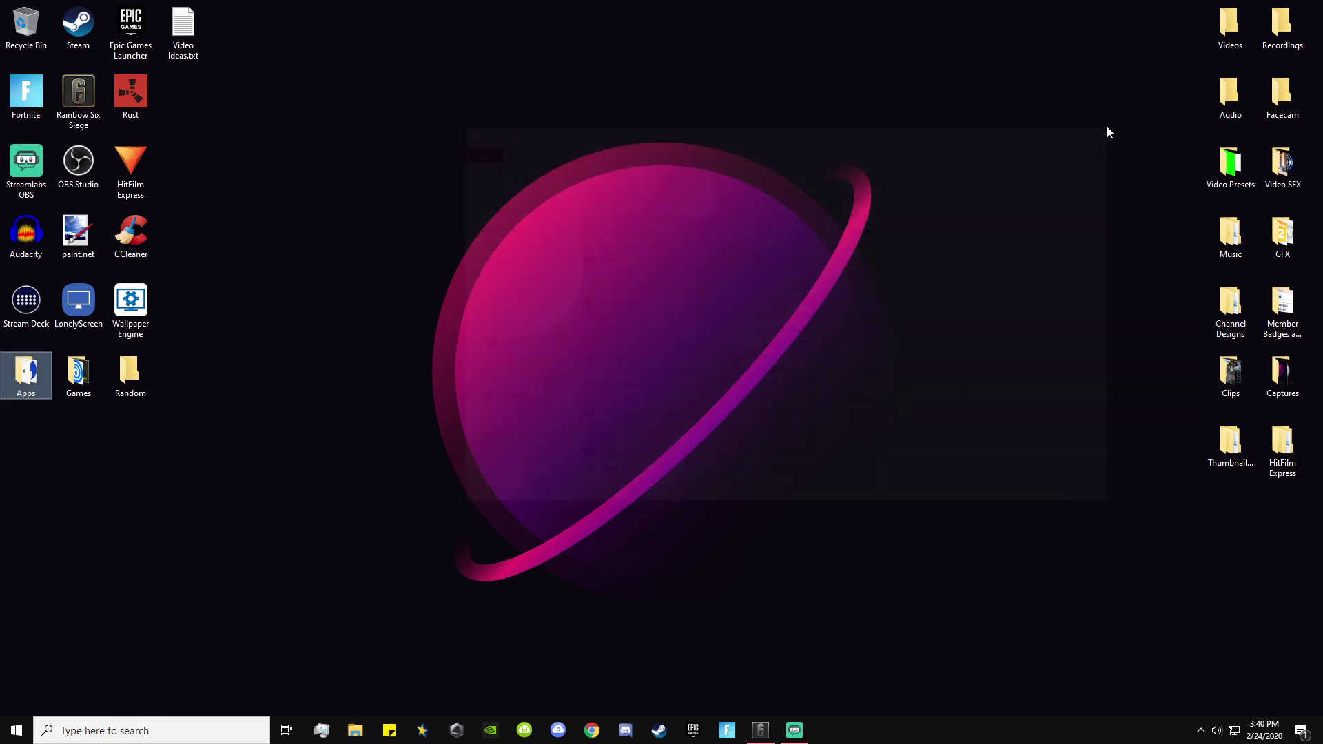
Switch to the running Rainbow Six game
click(761, 730)
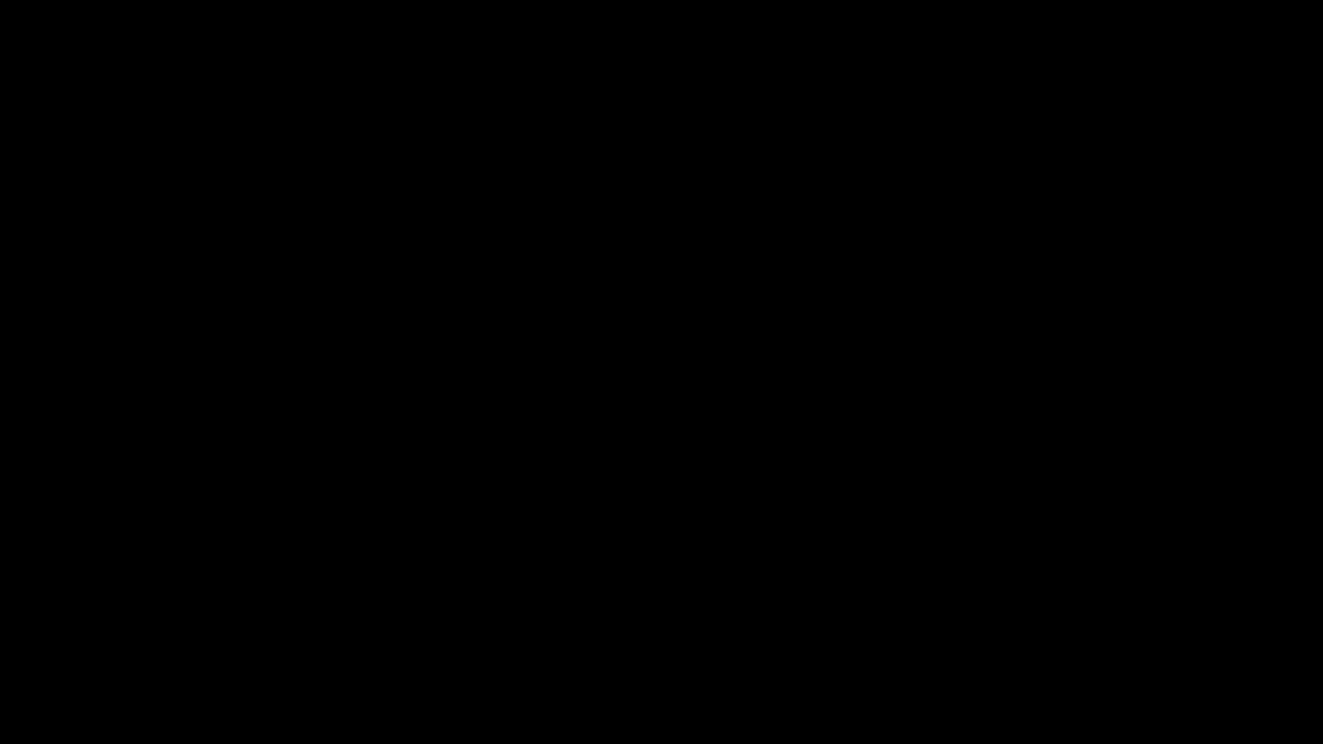